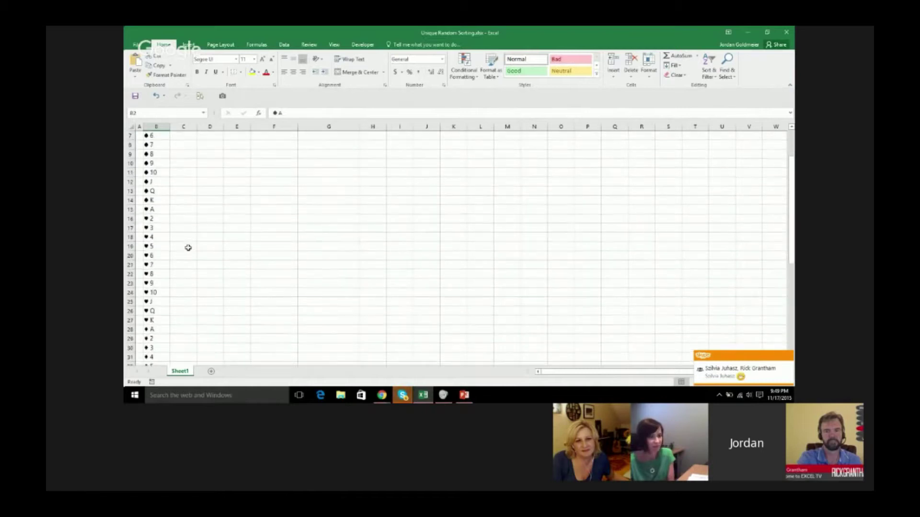
Review the Index column and the existing random-number formula in F2
scroll(155, 225, down, 11)
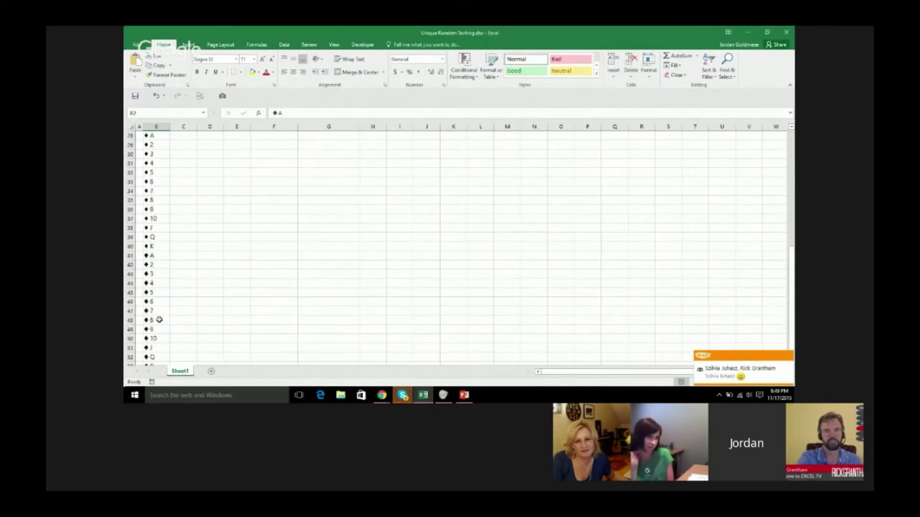
scroll(152, 297, up, 11)
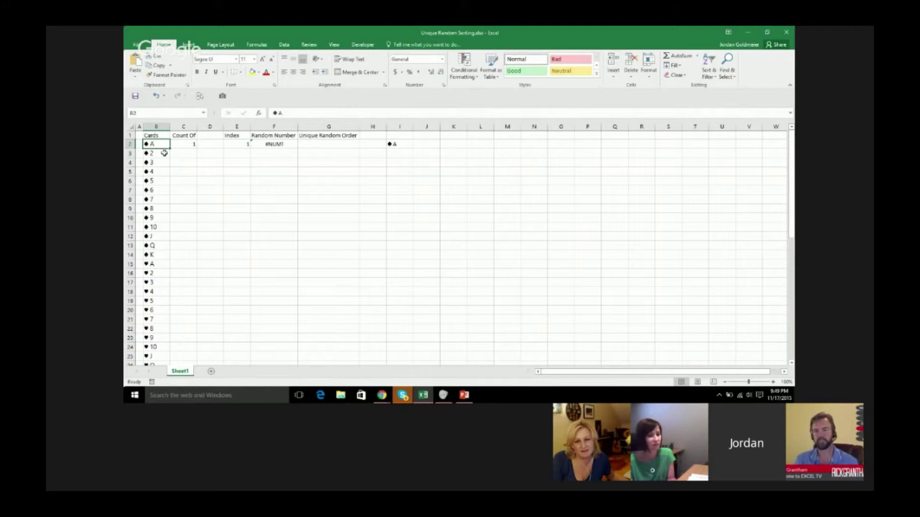
scroll(163, 201, down, 12)
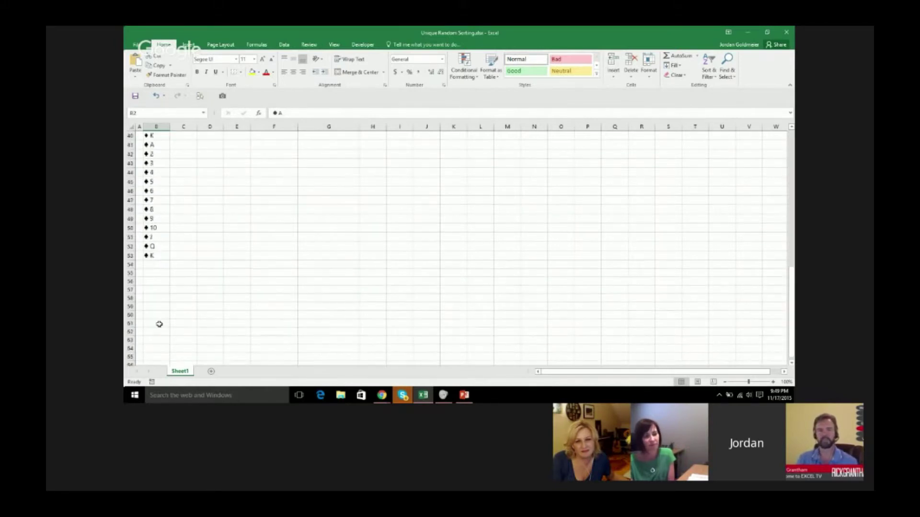
scroll(160, 292, up, 10)
scroll(163, 288, up, 3)
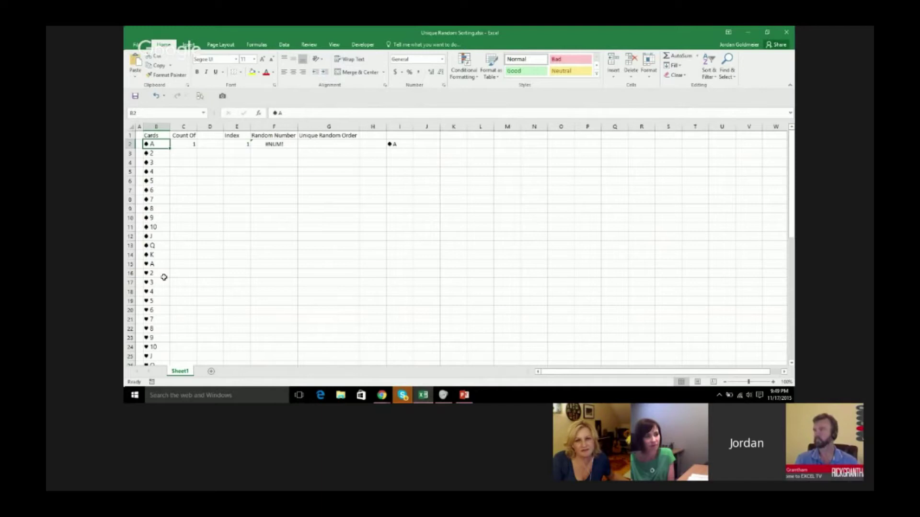
click(243, 154)
click(276, 143)
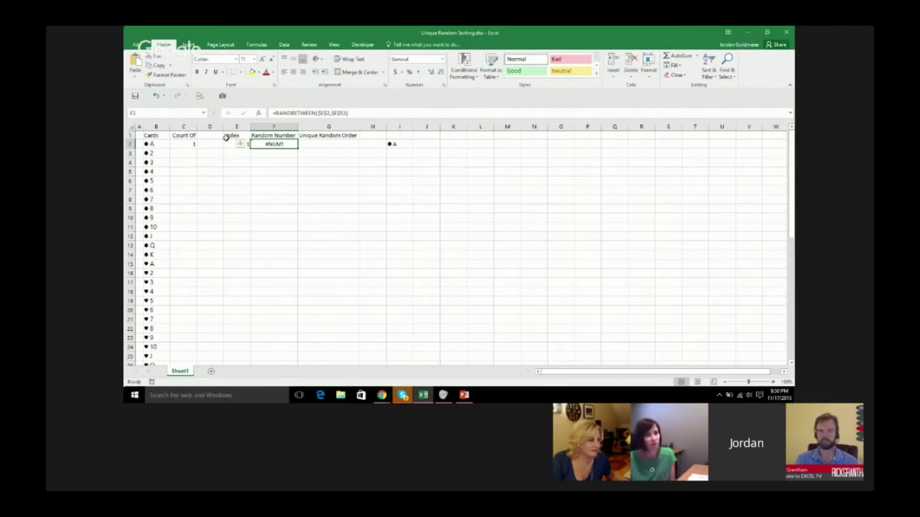
click(229, 162)
Enter 2 in E3 and fill the 1, 2 series down to E53
click(236, 153)
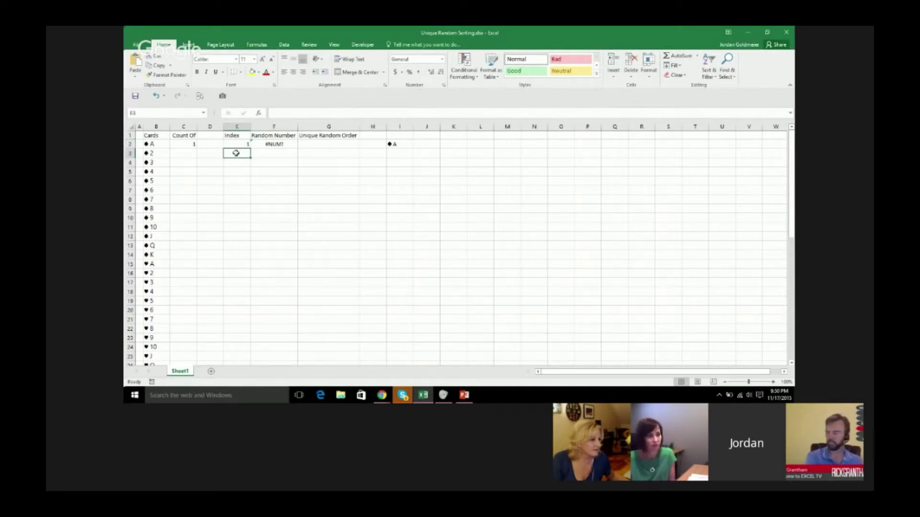
text(2)
key(Up)
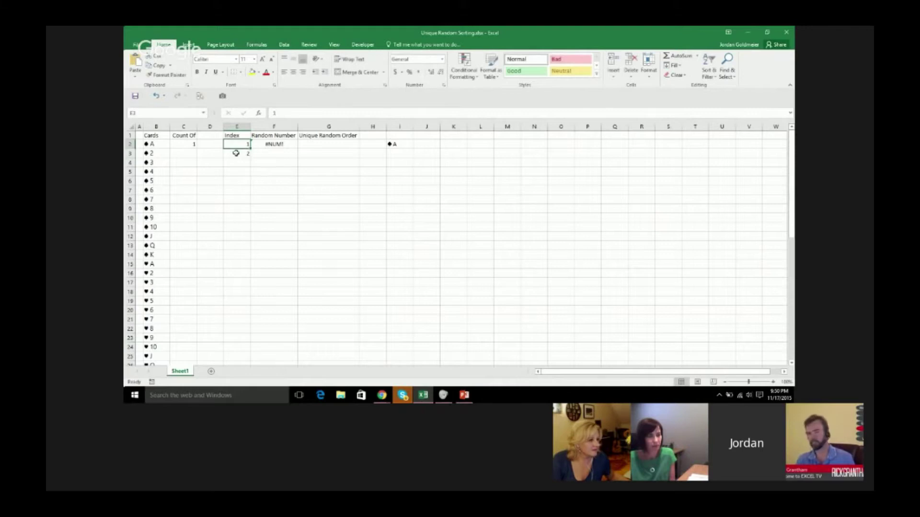
shift+click(236, 153)
drag(251, 158, 251, 349)
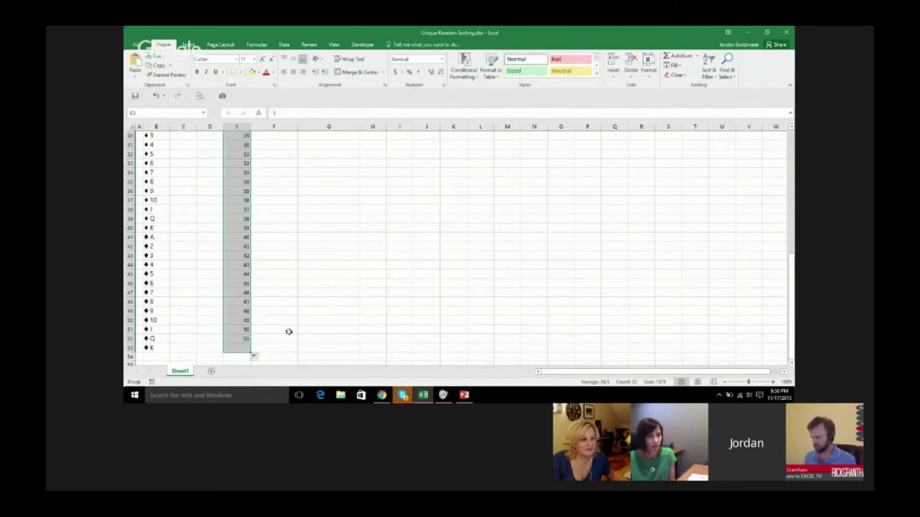
scroll(300, 330, up, 6)
Check F2's RANDBETWEEN($E$2,$E$53) formula without changing it
scroll(300, 330, up, 3)
click(242, 199)
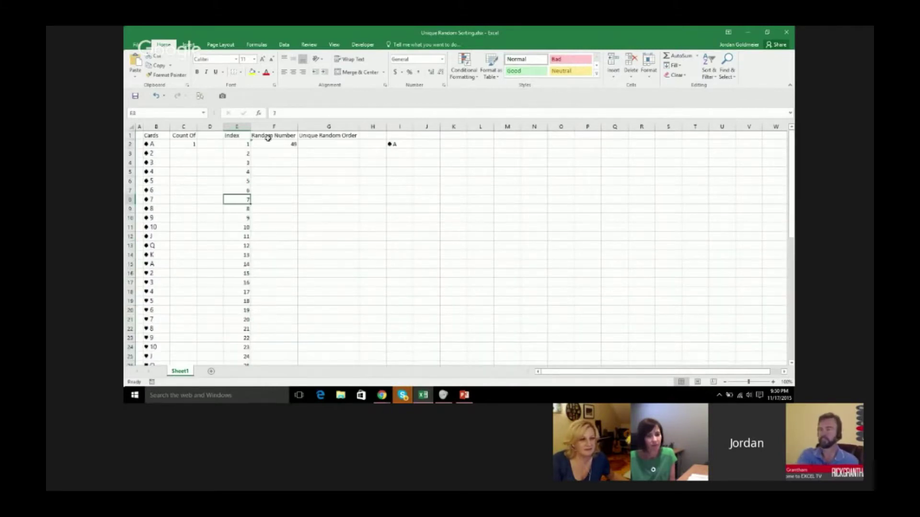
click(276, 146)
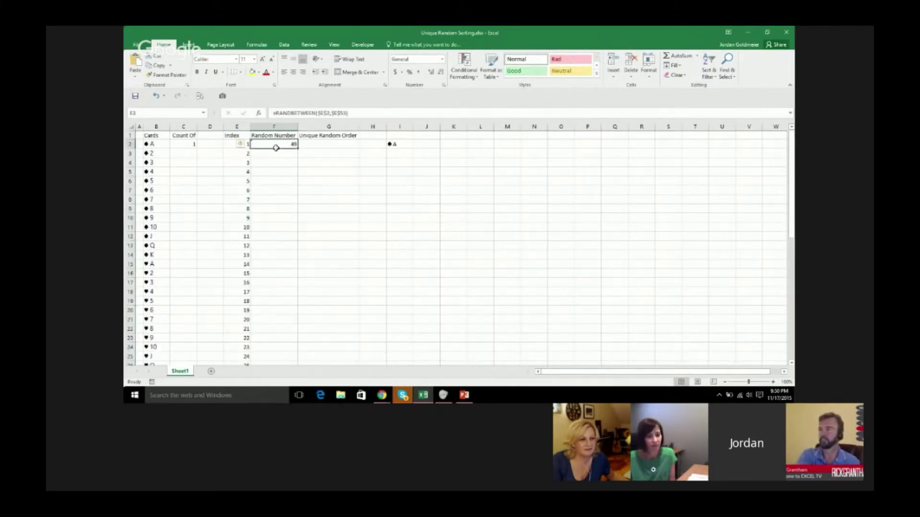
click(328, 114)
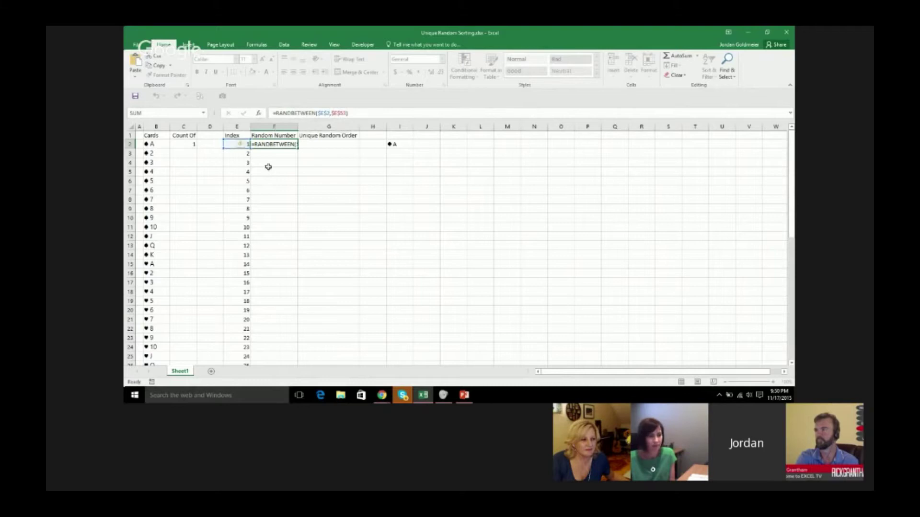
key(Escape)
Copy the RANDBETWEEN formula down to F53 and recalculate with F9
double_click(297, 149)
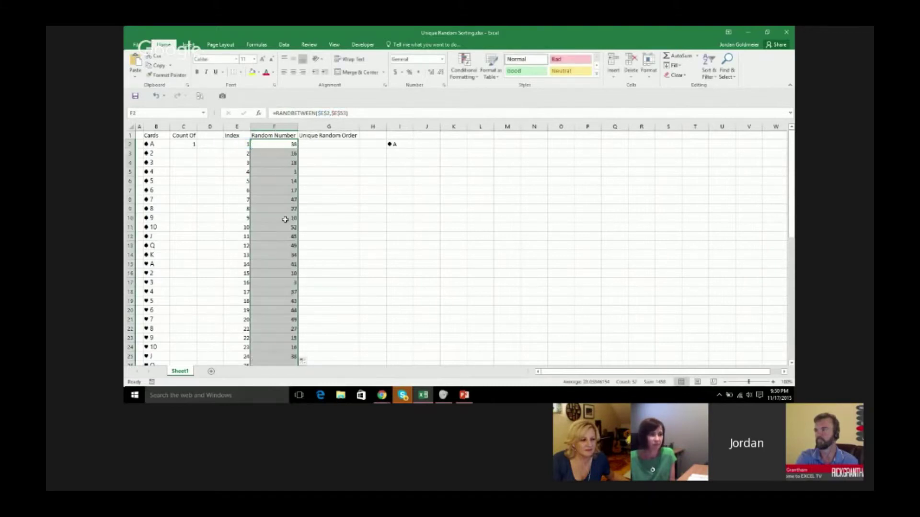
scroll(285, 259, down, 8)
scroll(288, 269, up, 8)
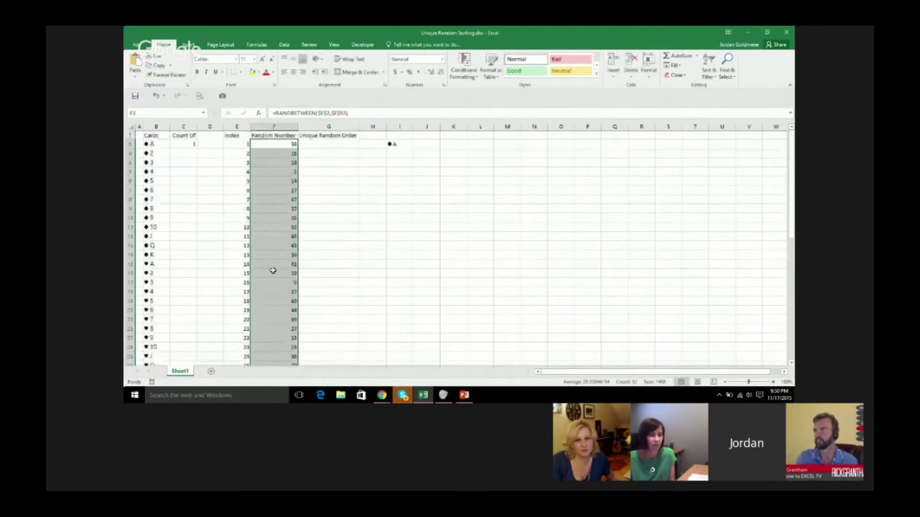
click(268, 267)
key(F9)
key(F9)
key(F9)
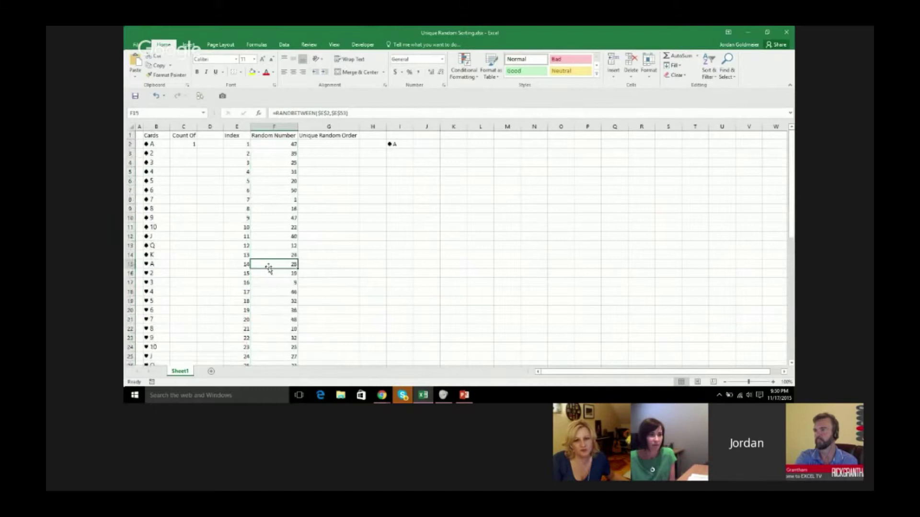
Recalculate the random numbers repeatedly with F9, noting duplicates such as 52 in F10
key(F9)
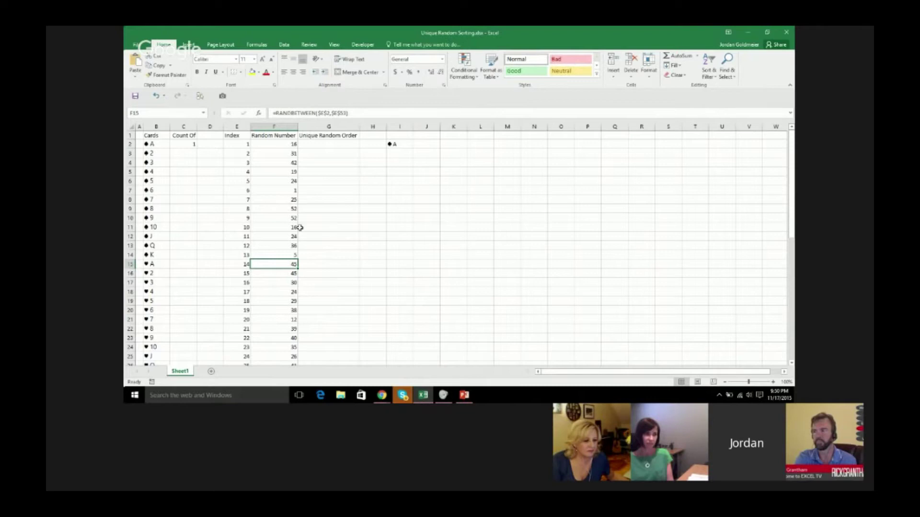
scroll(293, 287, down, 6)
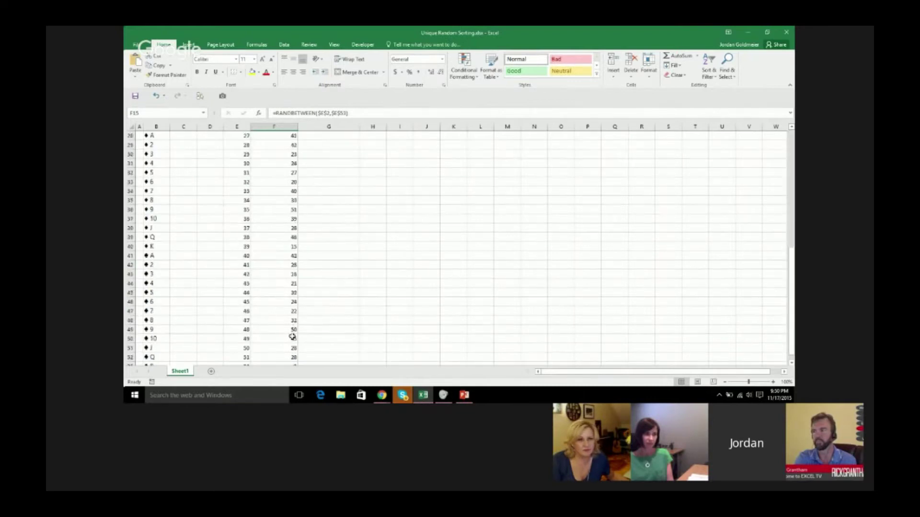
scroll(293, 337, up, 6)
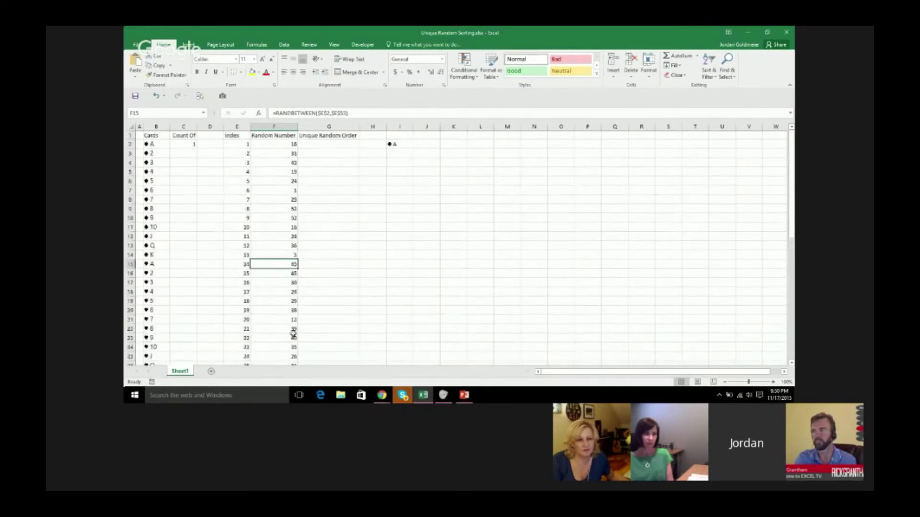
click(288, 218)
scroll(286, 196, down, 1)
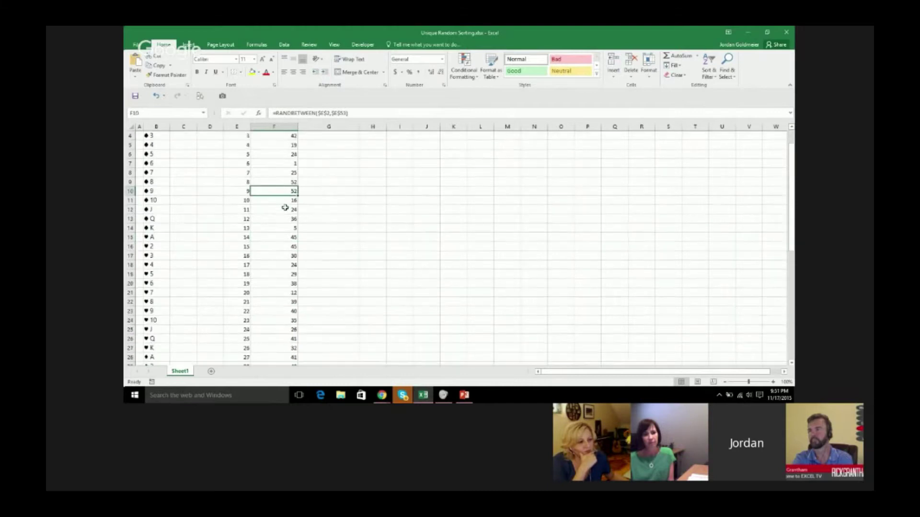
key(F9)
key(F9)
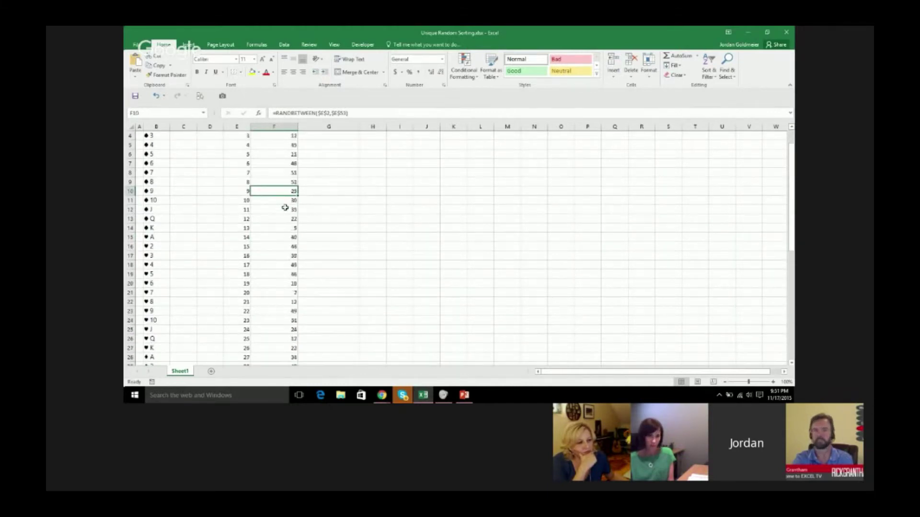
scroll(285, 207, up, 1)
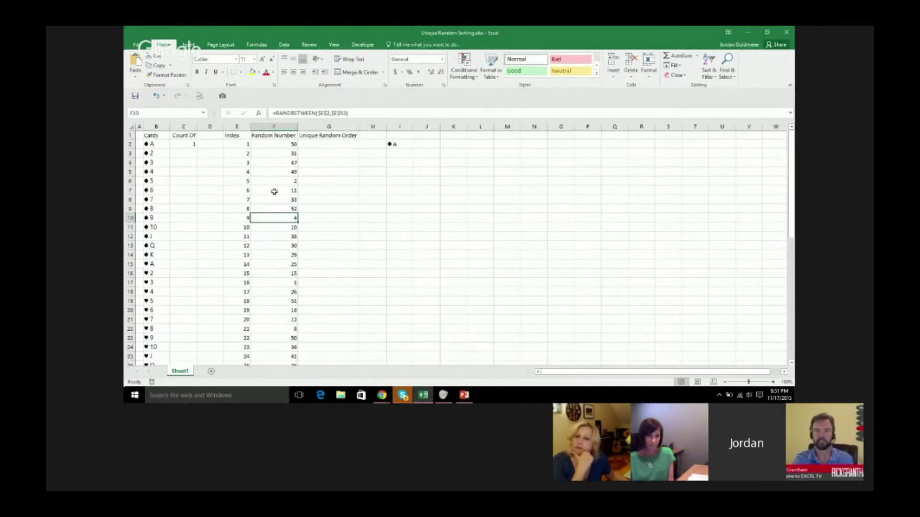
click(259, 142)
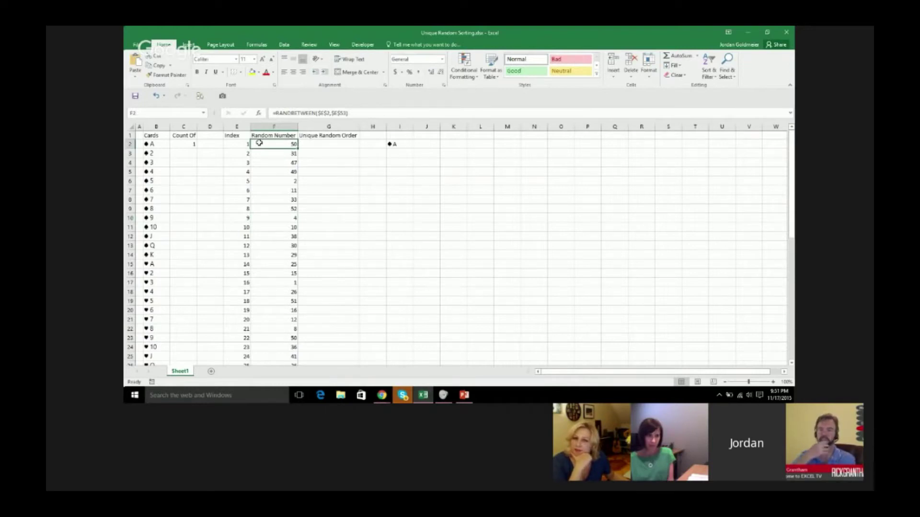
click(384, 111)
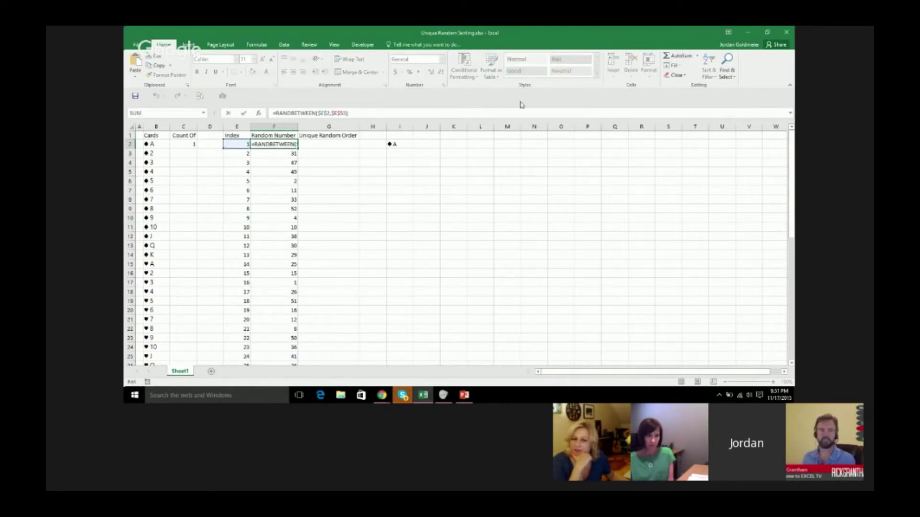
Append +ROW()/10000 to F2's RANDBETWEEN formula so it shows 23.0002
text(+)
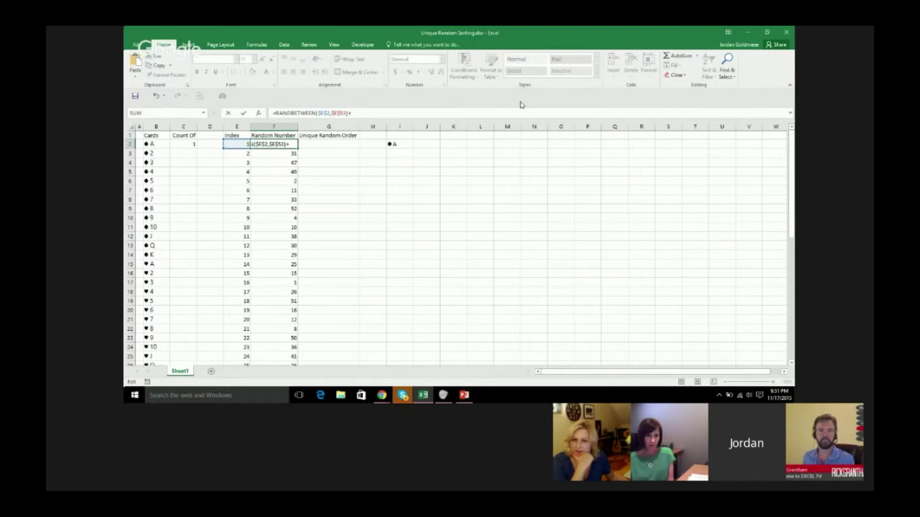
text(row)
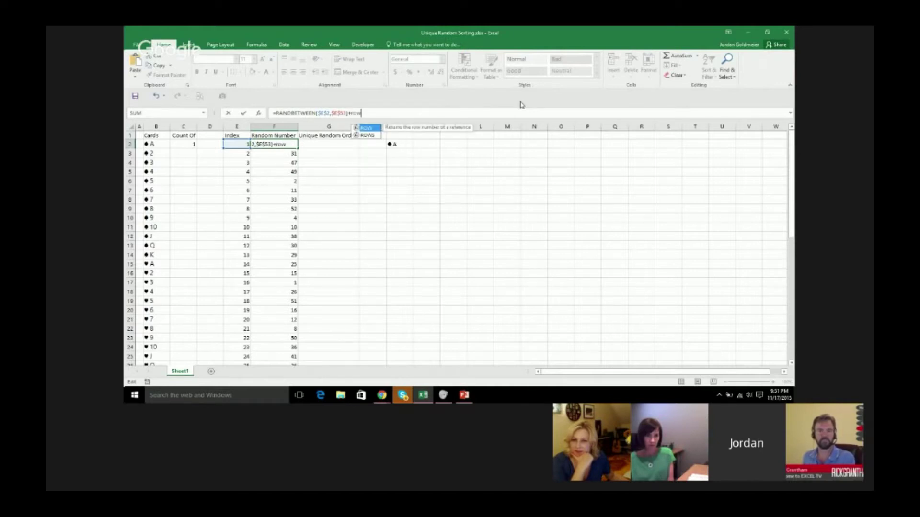
text(())
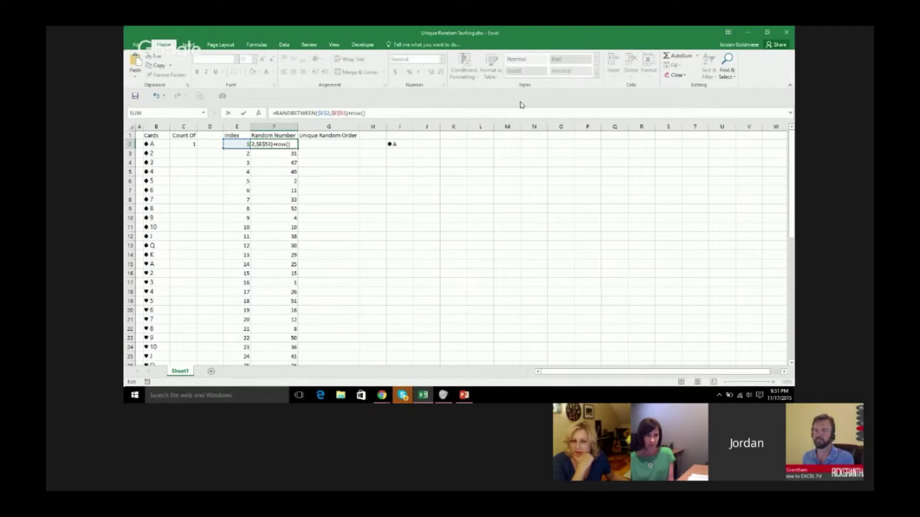
text(/)
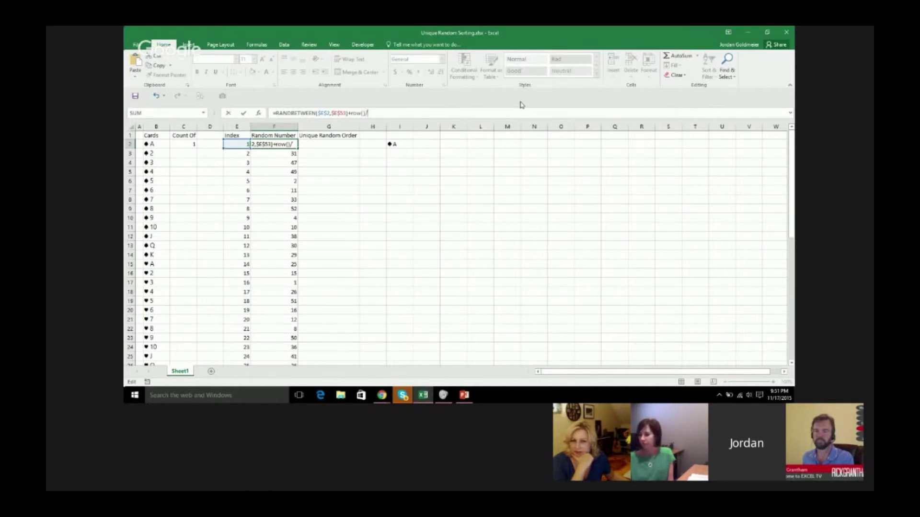
text(10000)
key(Return)
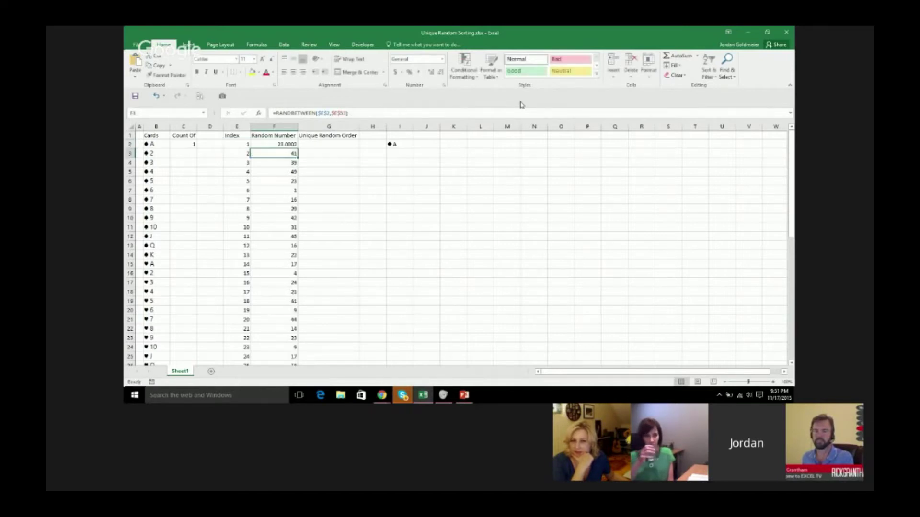
key(Up)
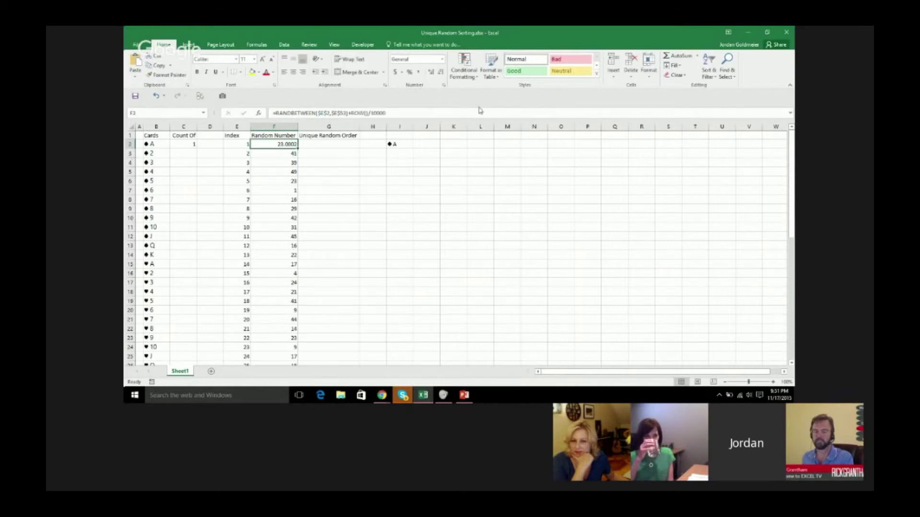
click(322, 113)
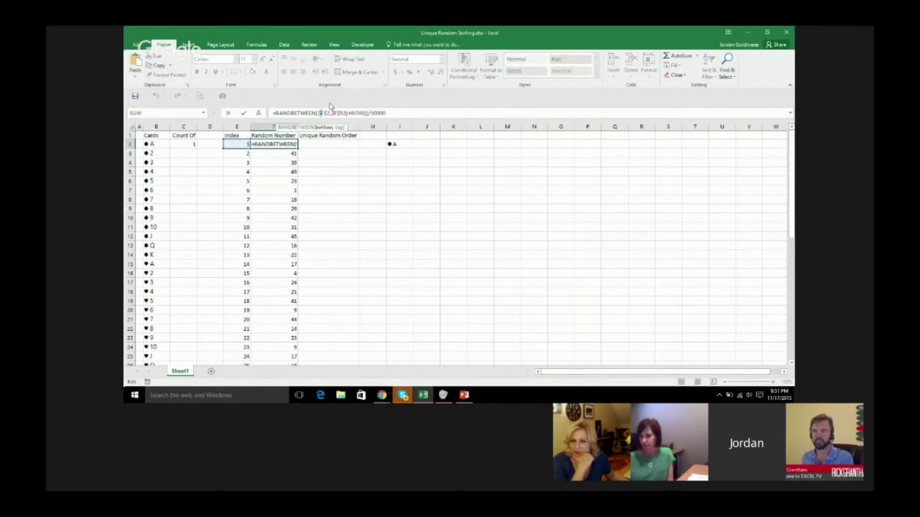
click(337, 113)
scroll(286, 201, down, 12)
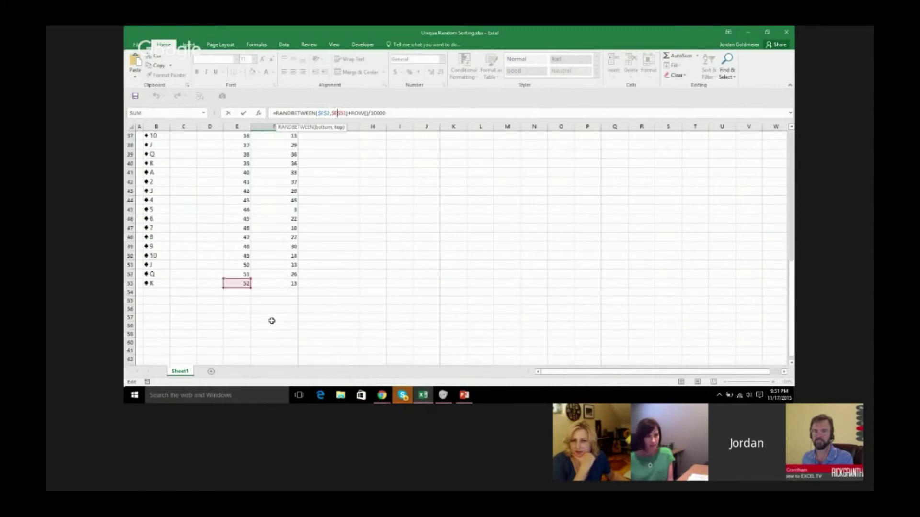
scroll(240, 273, up, 12)
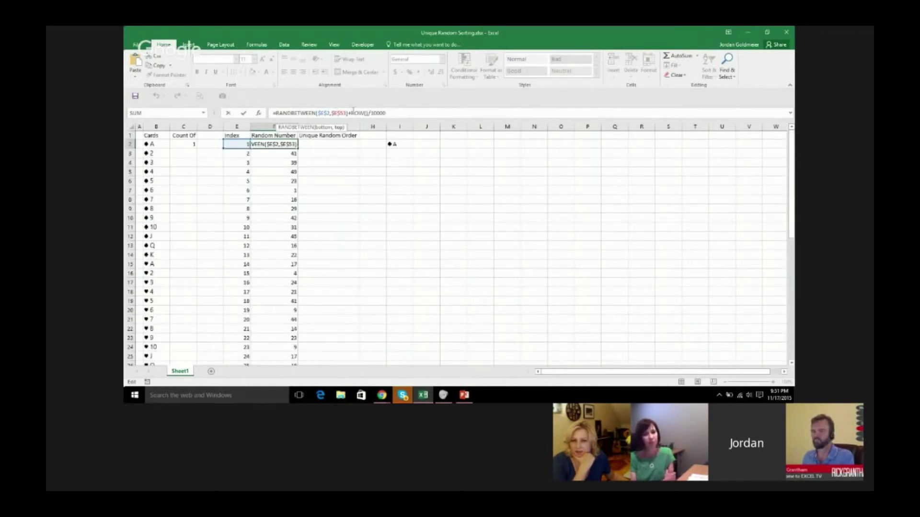
click(349, 113)
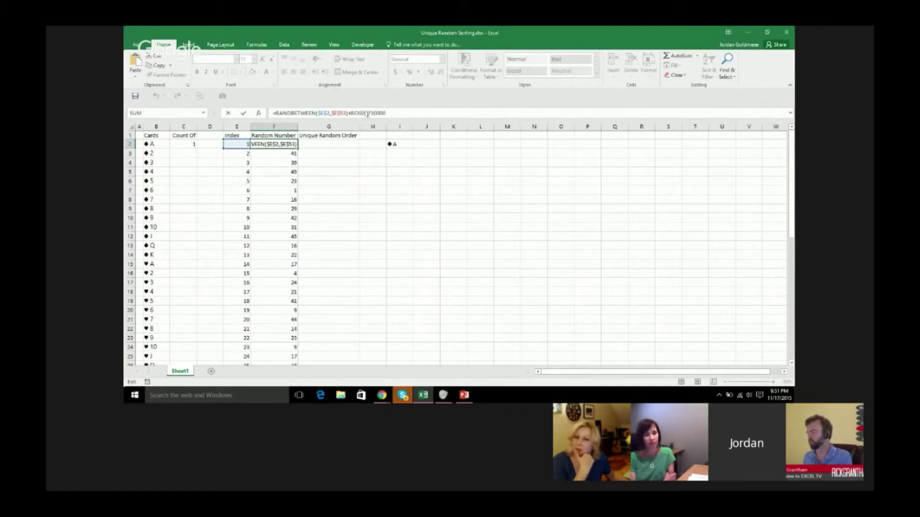
click(368, 113)
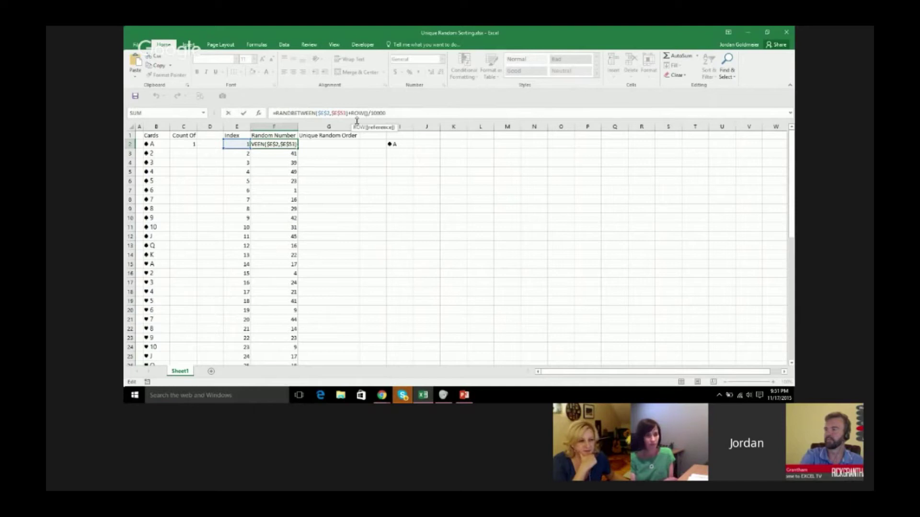
Copy the row-adjusted random formula from F2 down to F53 and check the values
key(ctrl+Return)
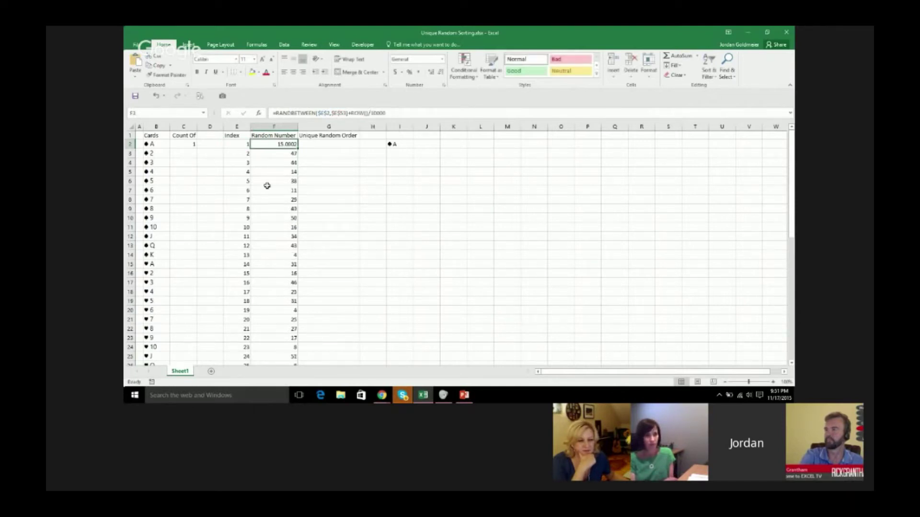
double_click(297, 149)
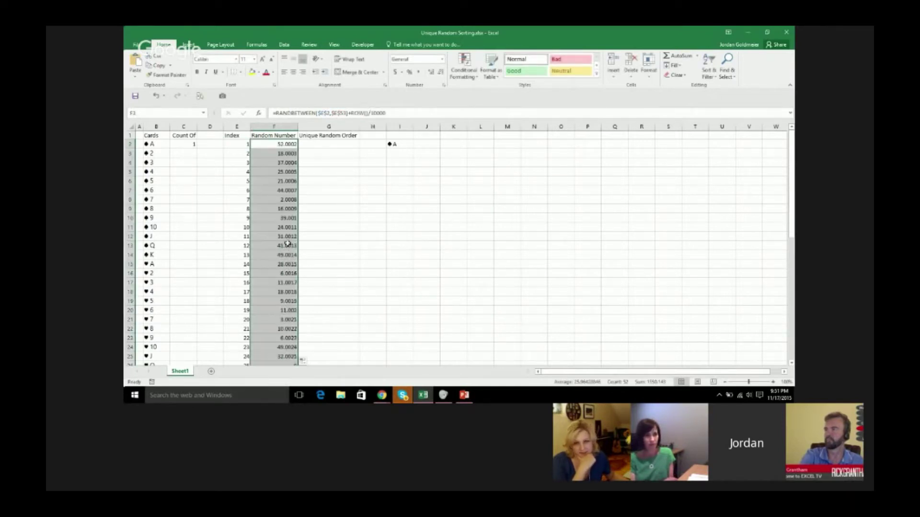
click(294, 154)
click(288, 227)
click(289, 281)
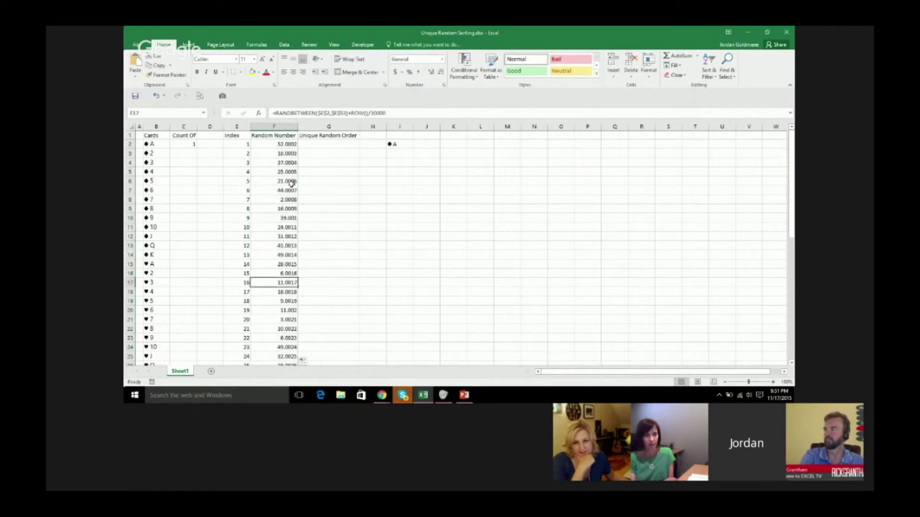
click(291, 182)
scroll(290, 249, down, 3)
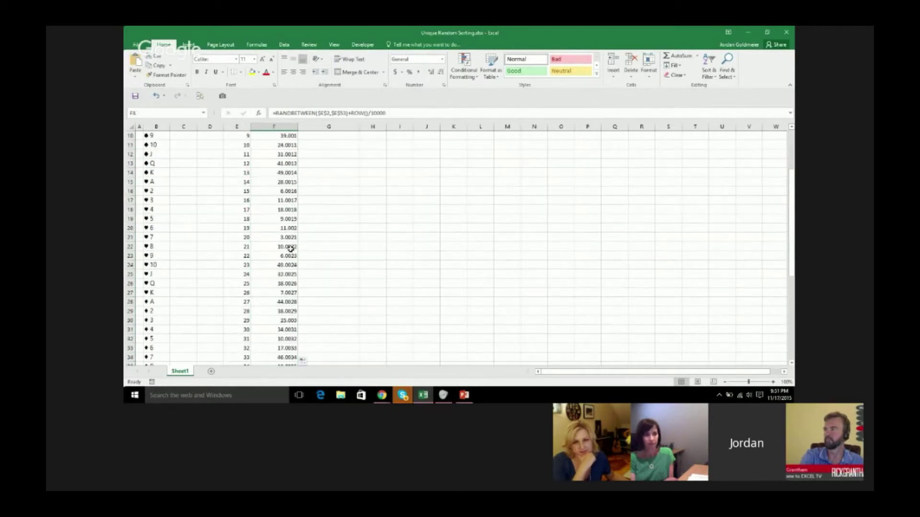
Shade the 49.0014 in F14 and 49.0024 in F24 yellow
click(289, 172)
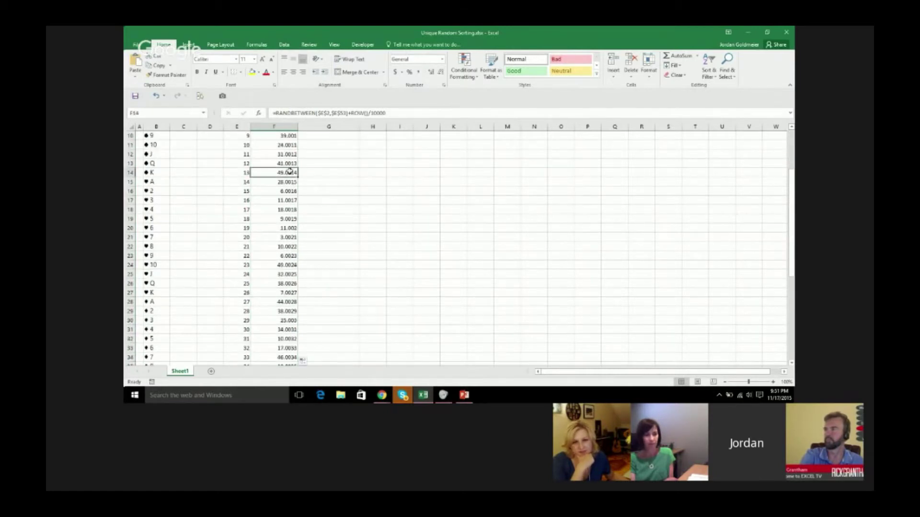
ctrl+click(286, 265)
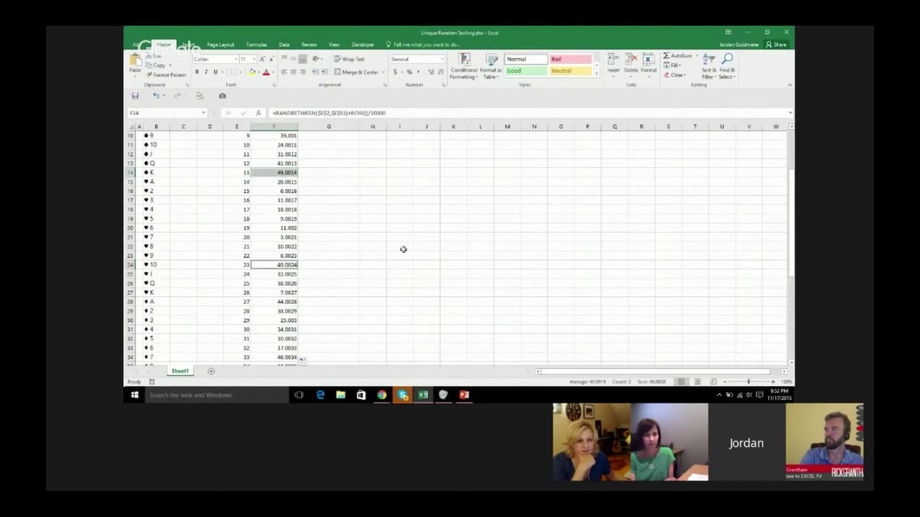
click(251, 72)
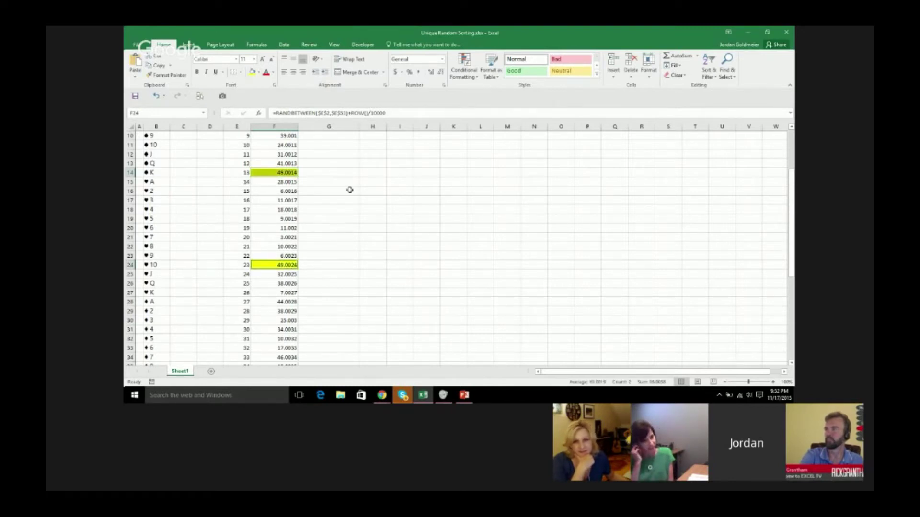
click(272, 173)
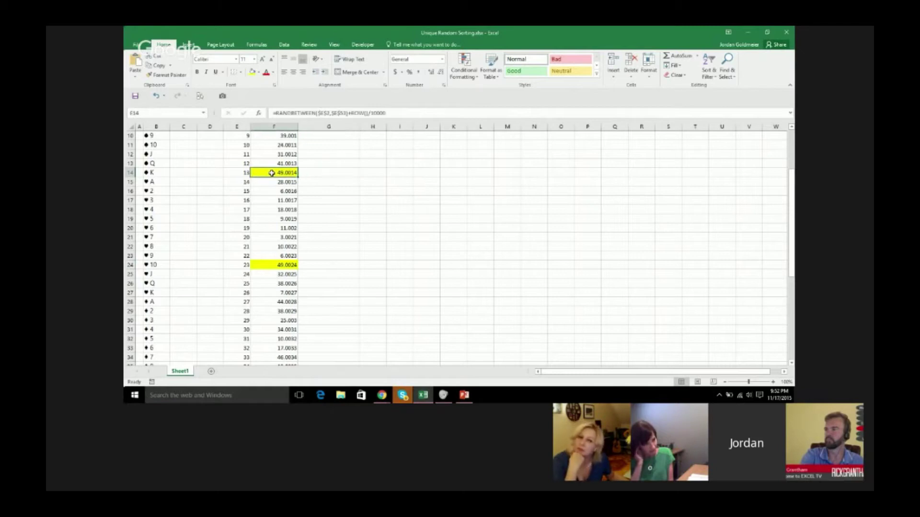
click(282, 267)
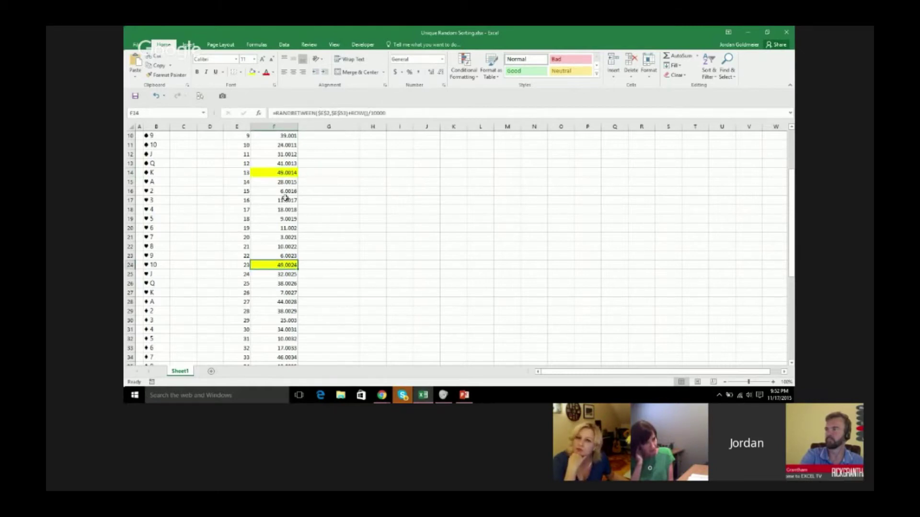
click(268, 168)
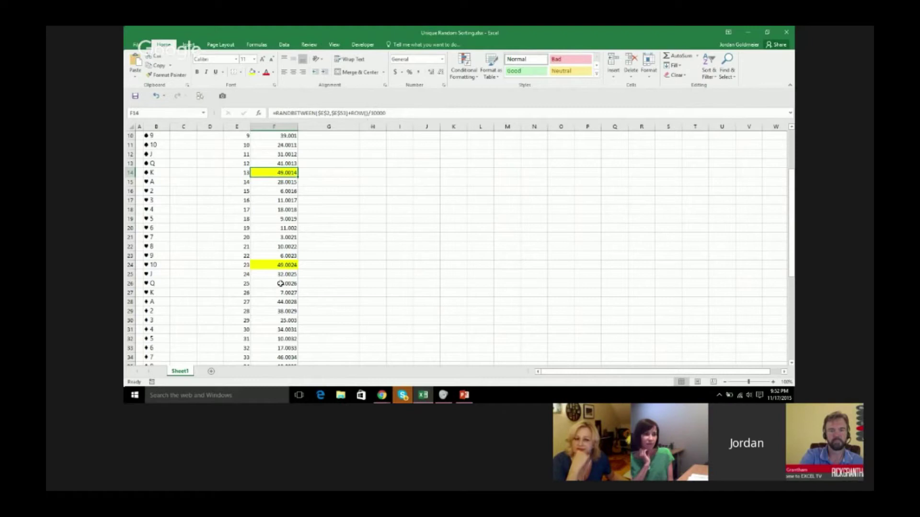
Set F14 and F24 to No Fill, removing the yellow shading
scroll(287, 297, down, 8)
scroll(298, 325, up, 7)
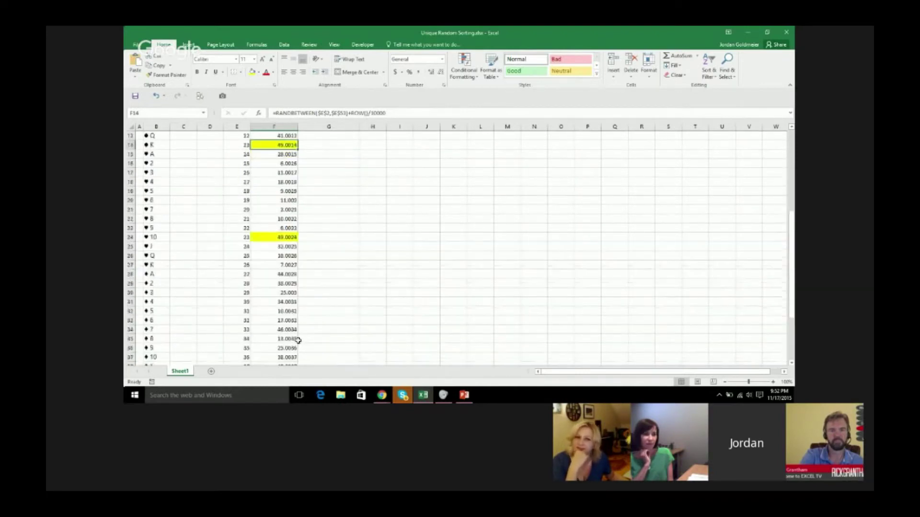
scroll(298, 340, up, 4)
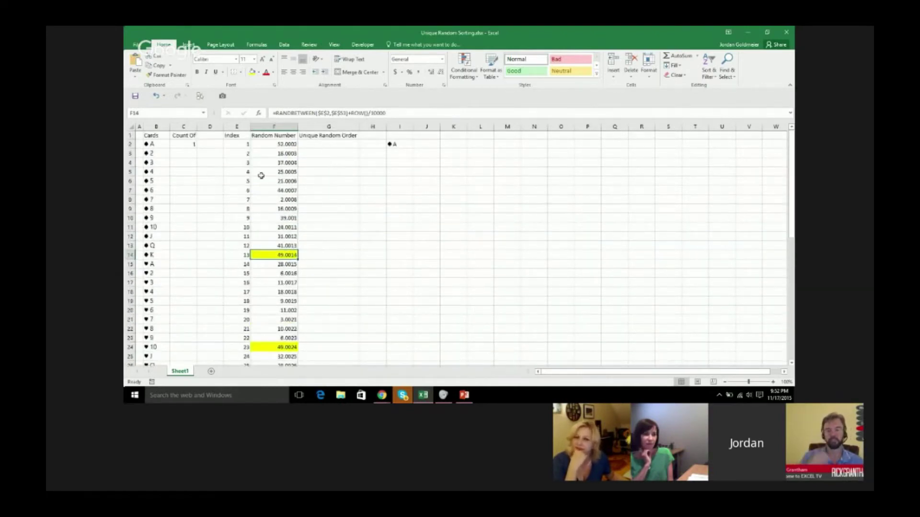
ctrl+click(283, 347)
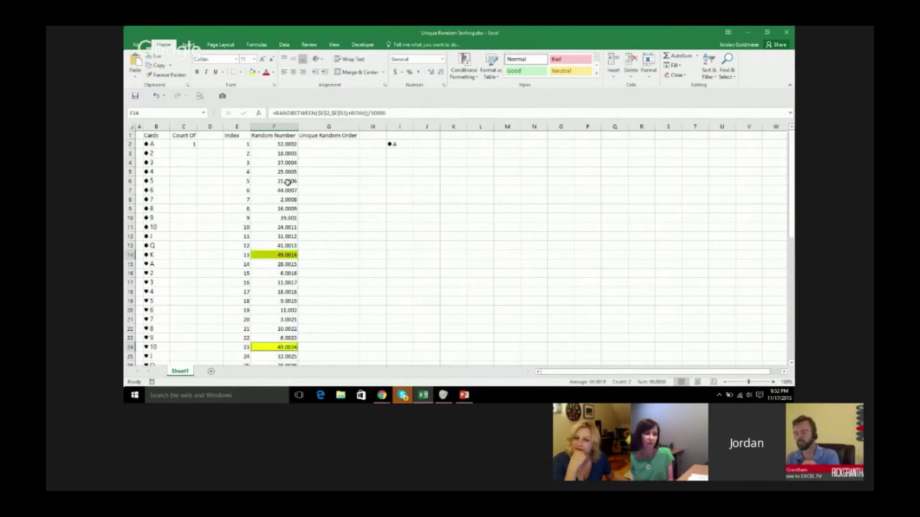
click(259, 72)
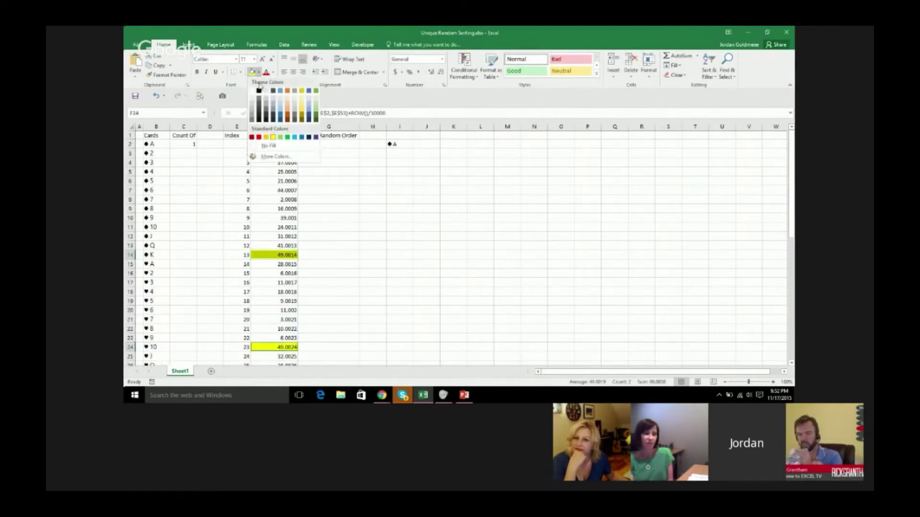
click(277, 147)
Check the 24.0011 value in F11 and select G2 for the rank formula
click(292, 229)
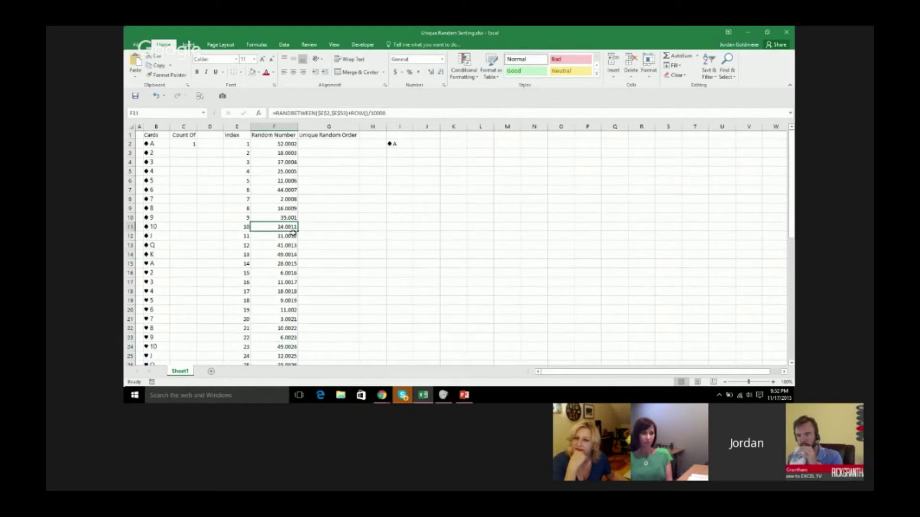
scroll(292, 335, down, 10)
scroll(291, 334, up, 10)
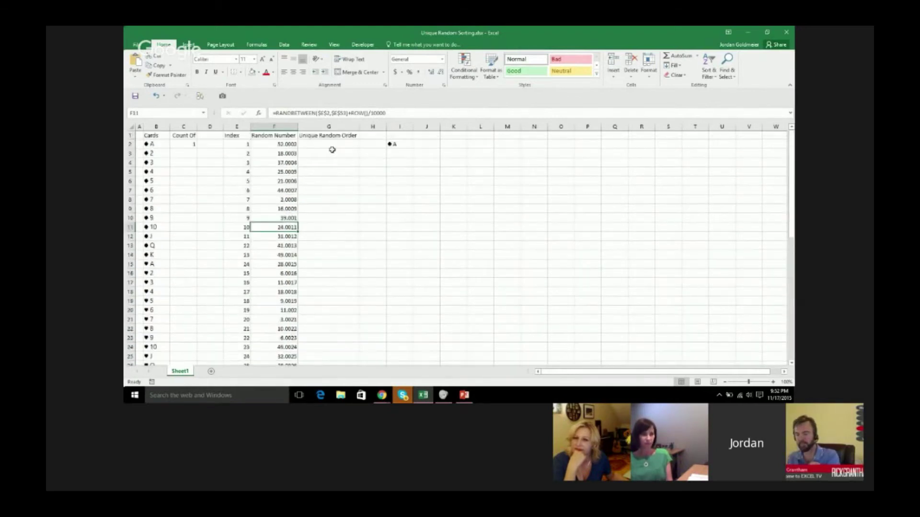
click(332, 146)
Start a plain =RANK( formula in G2 instead of RANK.AVG
text(=)
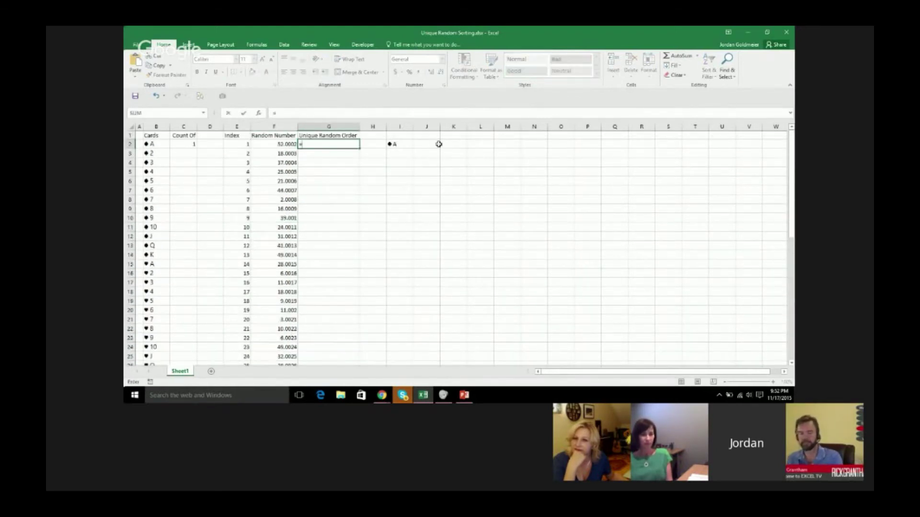
text(rank)
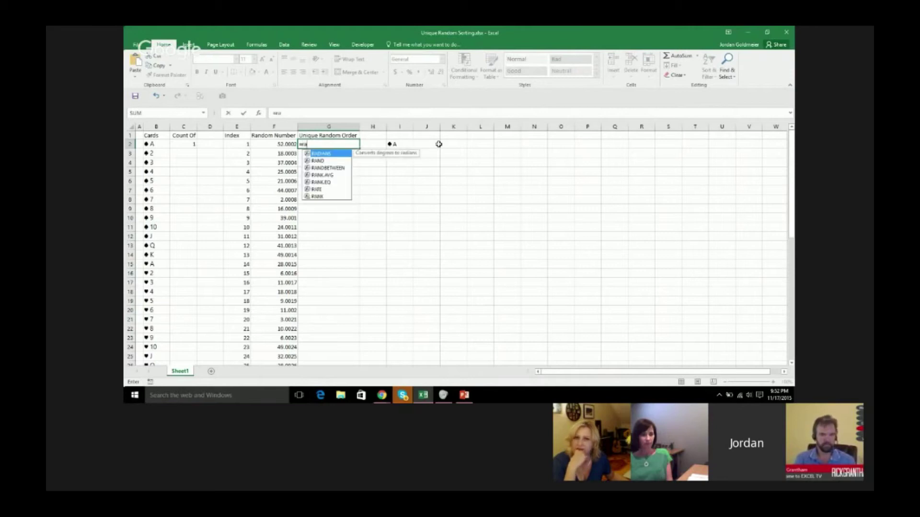
key(Down)
key(Tab)
key(BackSpace)
key(BackSpace)
key(BackSpace)
key(BackSpace)
key(BackSpace)
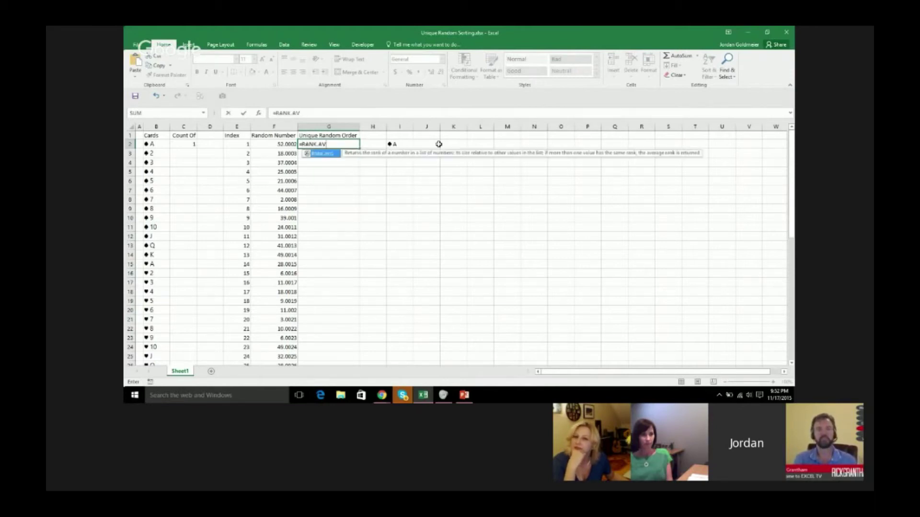
text(.)
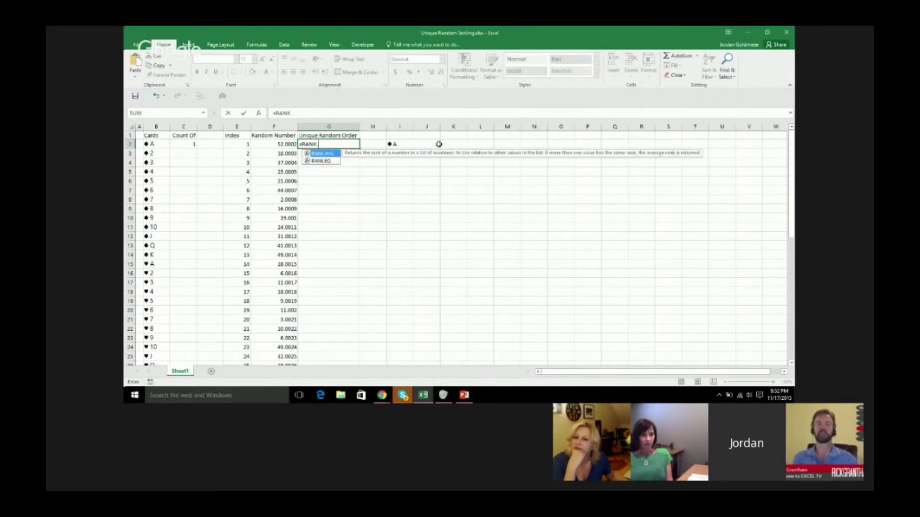
key(BackSpace)
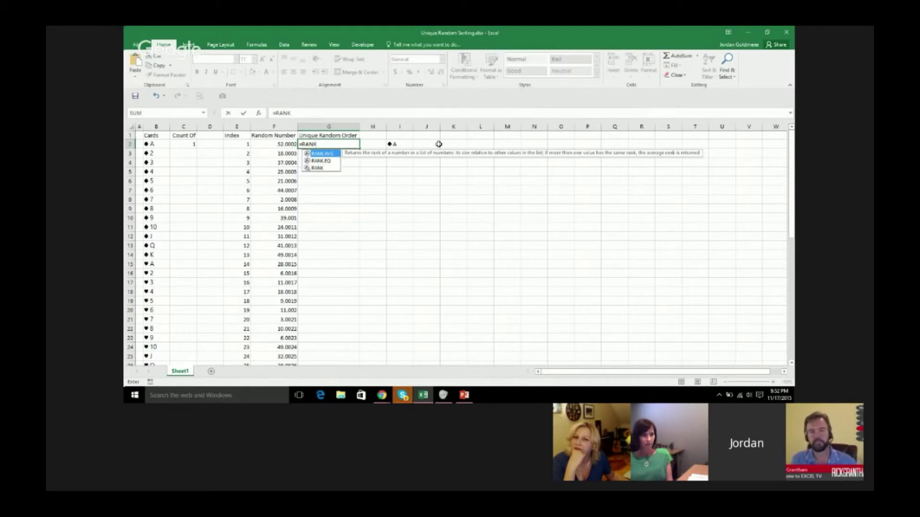
text(()
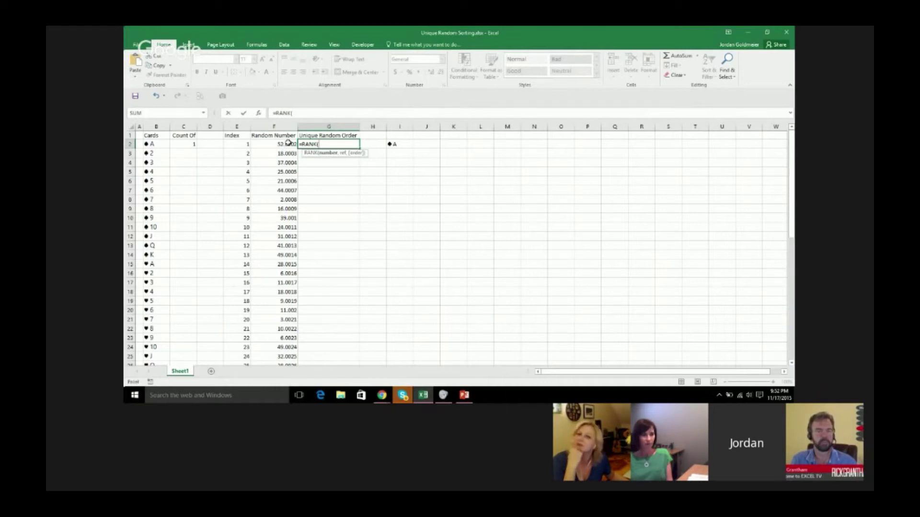
Complete =RANK(F2,$F$2:$F$53) in G2, giving 14
click(288, 143)
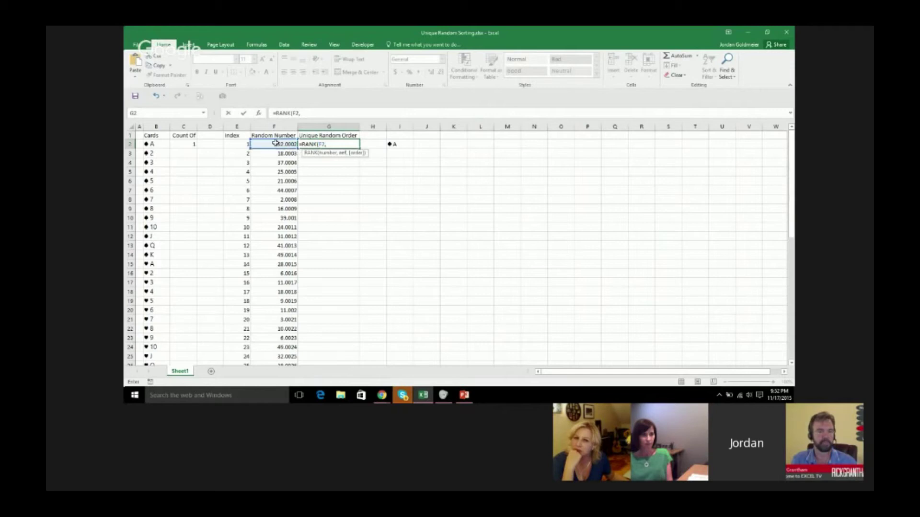
drag(275, 143, 282, 401)
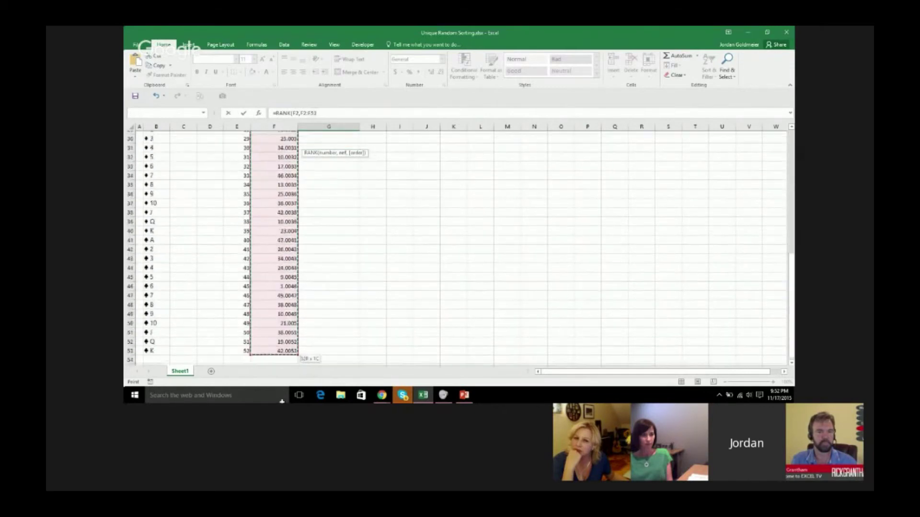
key(F4)
scroll(334, 267, up, 7)
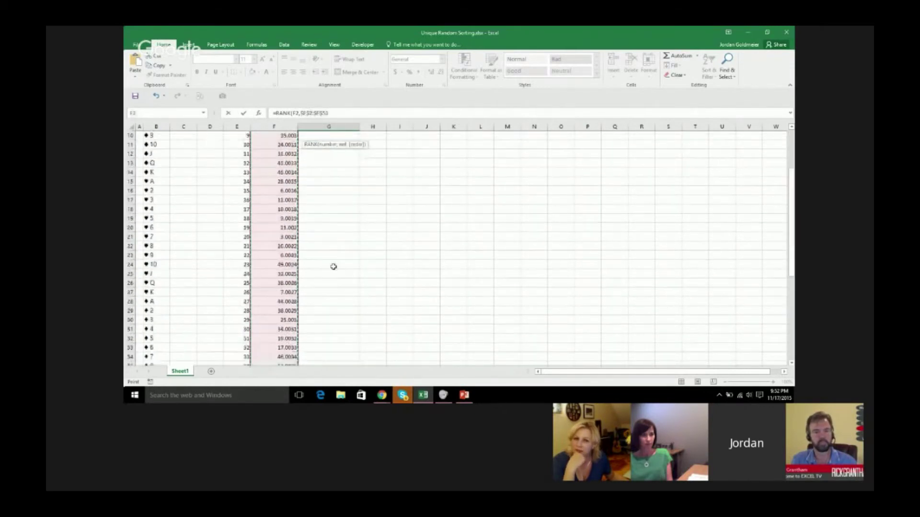
scroll(334, 267, up, 3)
click(346, 111)
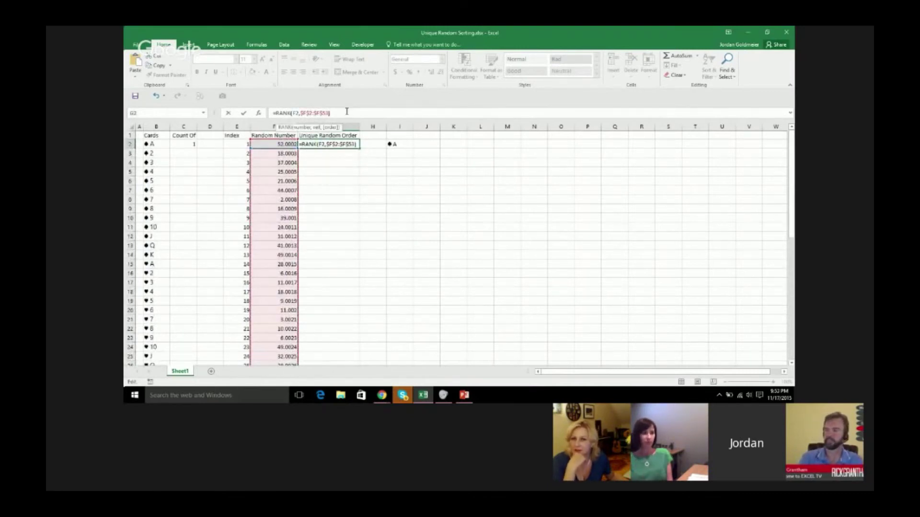
text())
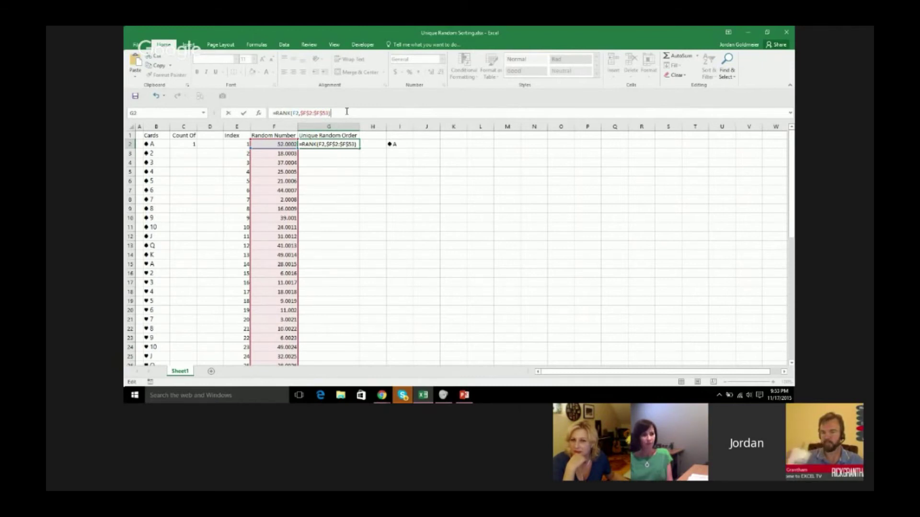
key(ctrl+Return)
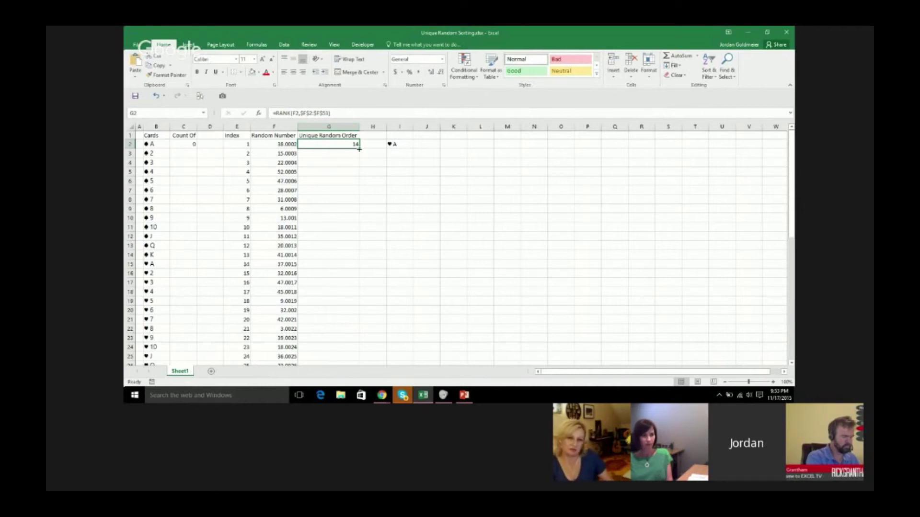
Copy the RANK formula down to G53 and check the ranks in G50 and G51
double_click(359, 149)
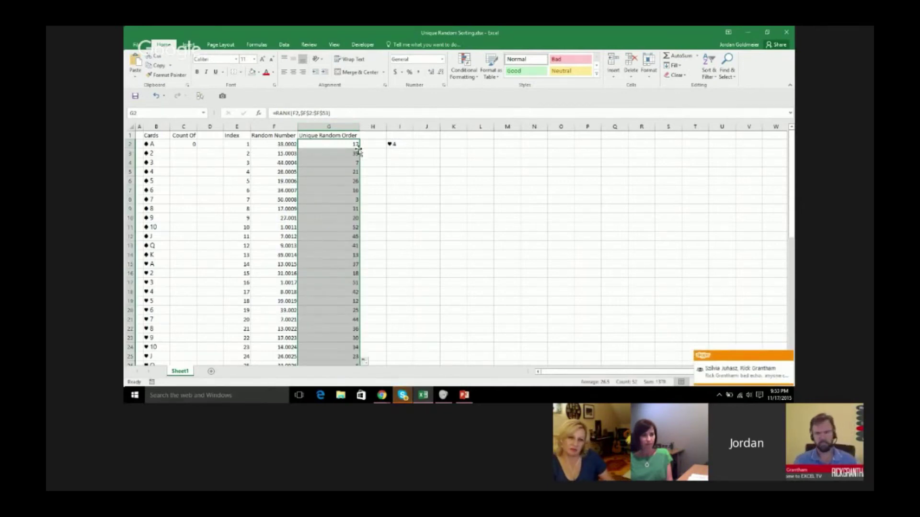
scroll(358, 188, down, 9)
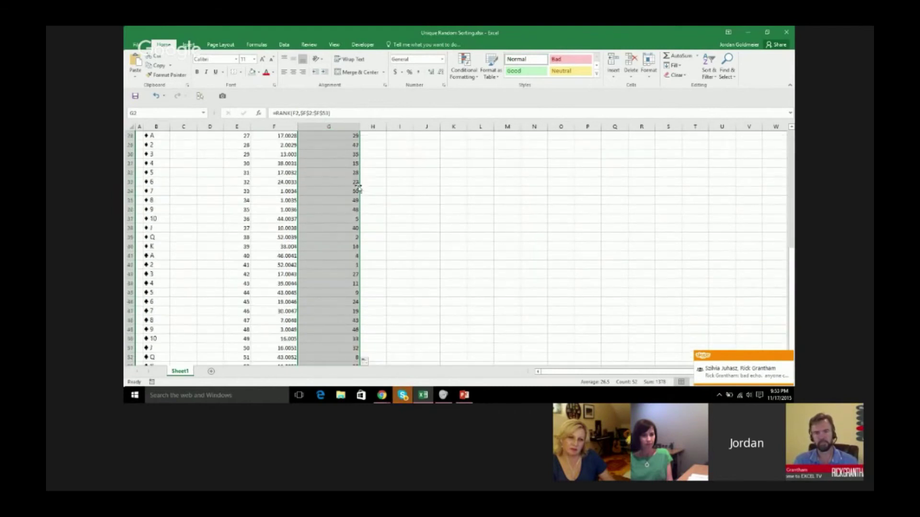
scroll(358, 182, down, 4)
click(329, 232)
scroll(329, 231, up, 13)
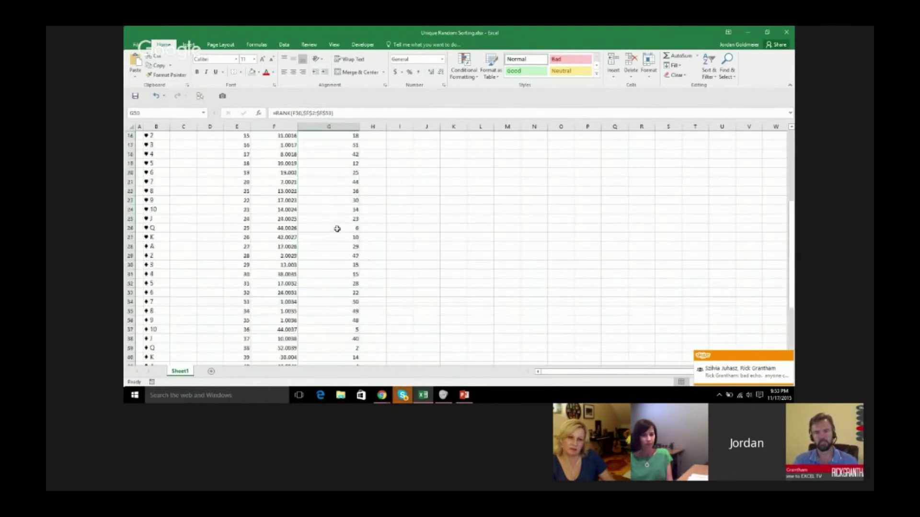
click(339, 143)
scroll(341, 158, down, 8)
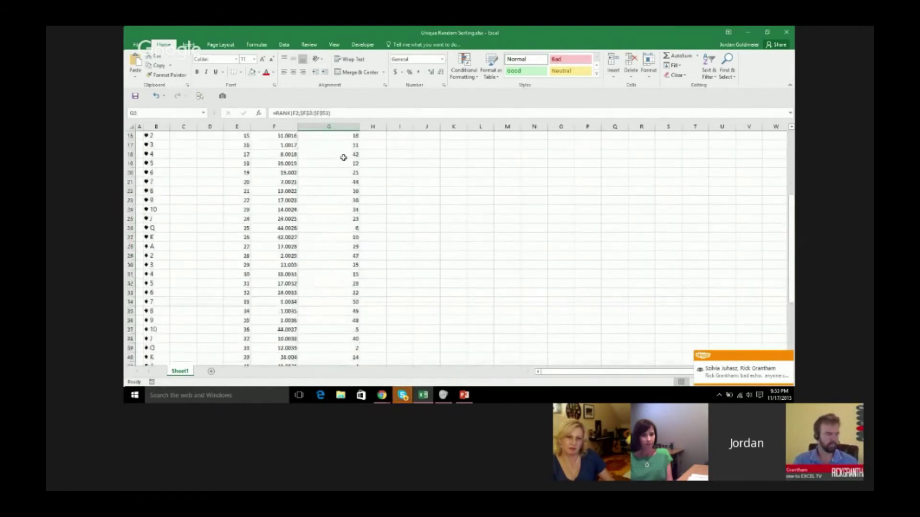
scroll(337, 236, down, 3)
click(333, 294)
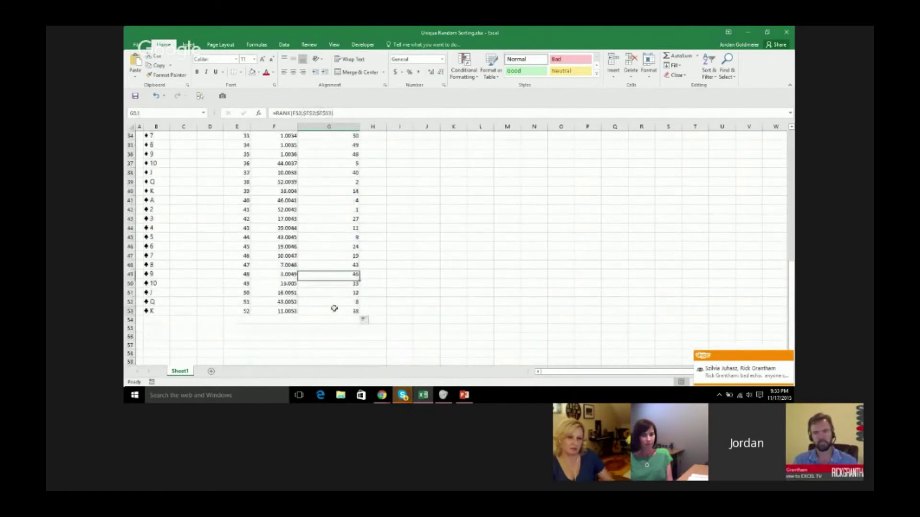
scroll(333, 312, up, 6)
scroll(348, 272, up, 5)
click(331, 144)
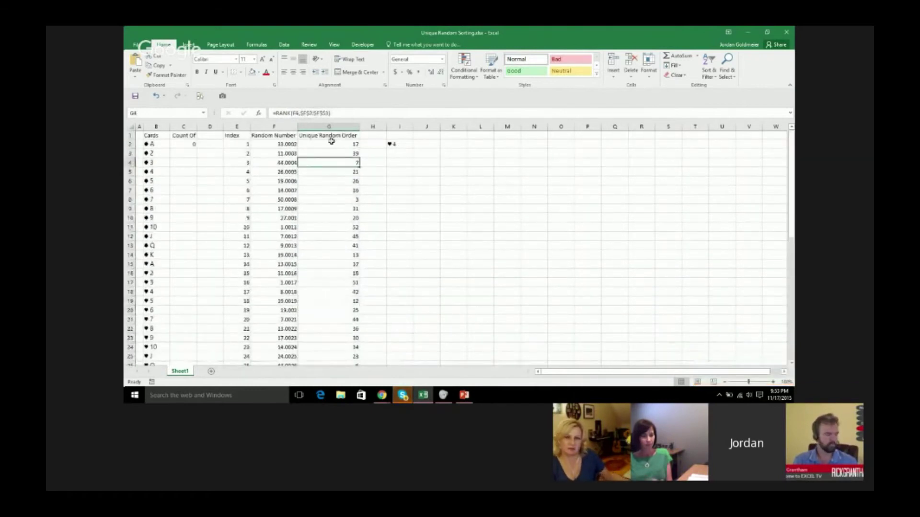
Compare the random-number formulas in F2, F3, F6 and F10 with the rank column G
click(283, 144)
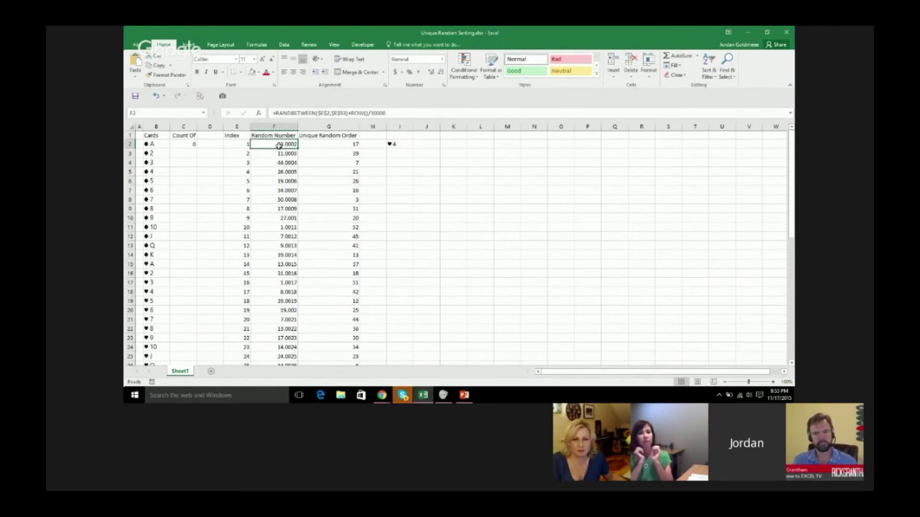
click(344, 144)
drag(283, 144, 281, 211)
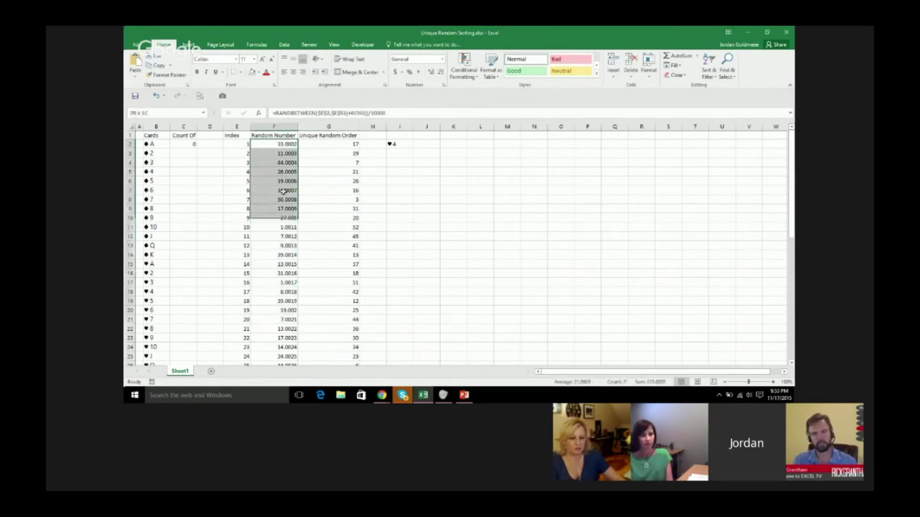
click(329, 144)
click(287, 153)
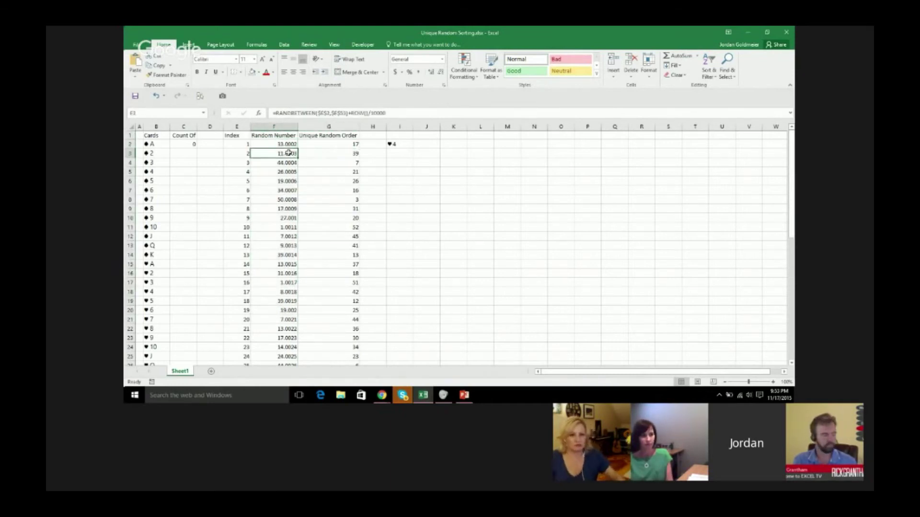
click(284, 182)
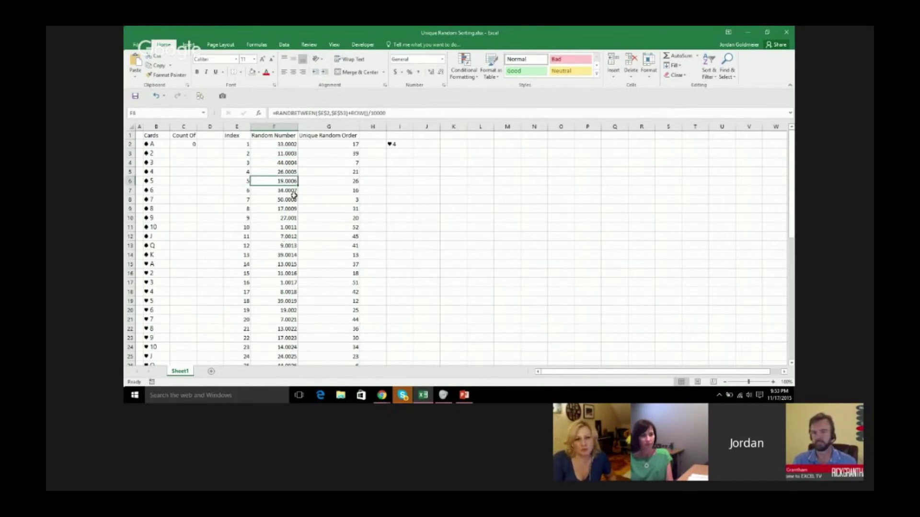
click(341, 144)
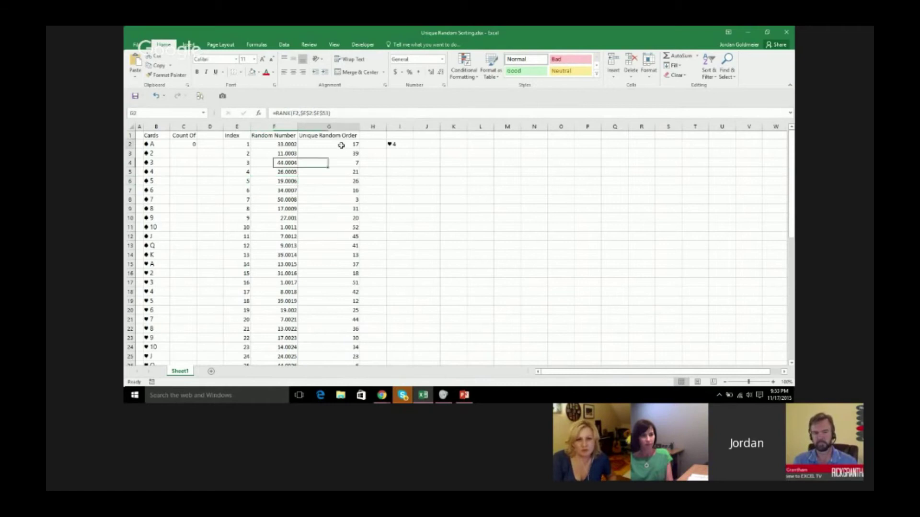
key(ctrl+shift+Down)
drag(338, 283, 349, 145)
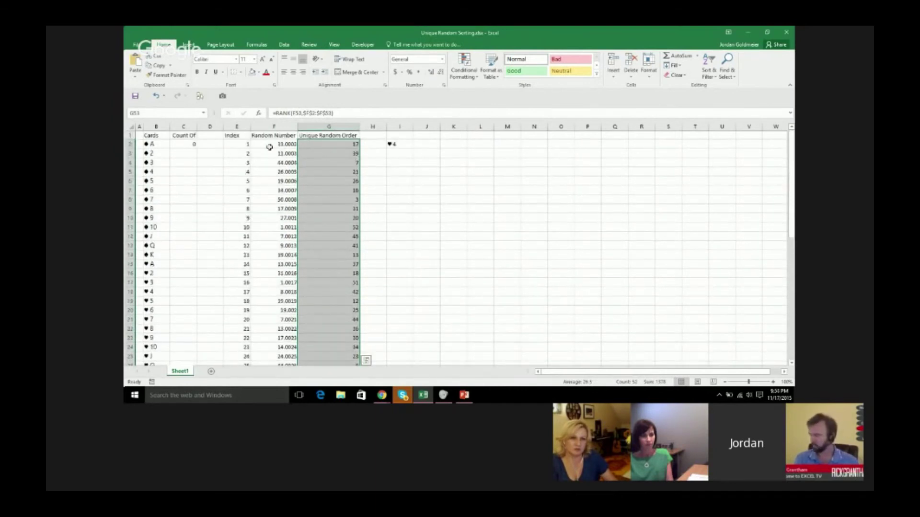
click(285, 216)
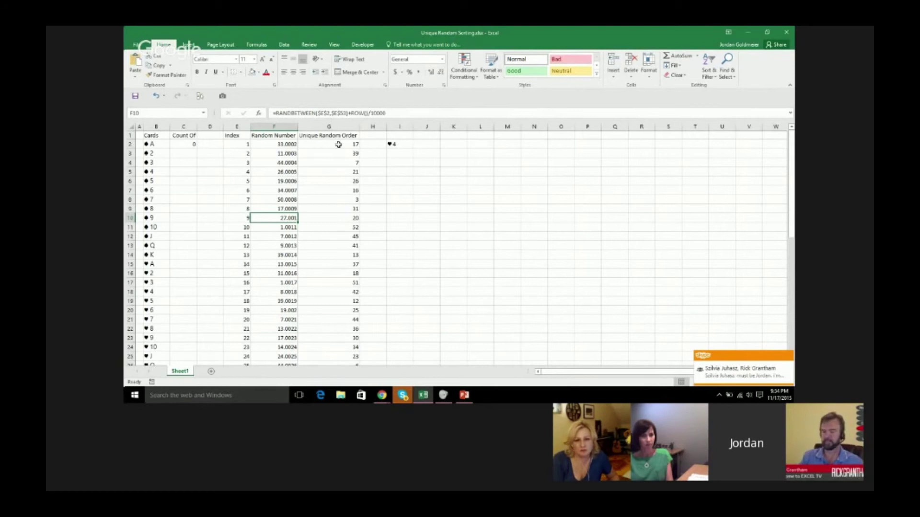
click(355, 144)
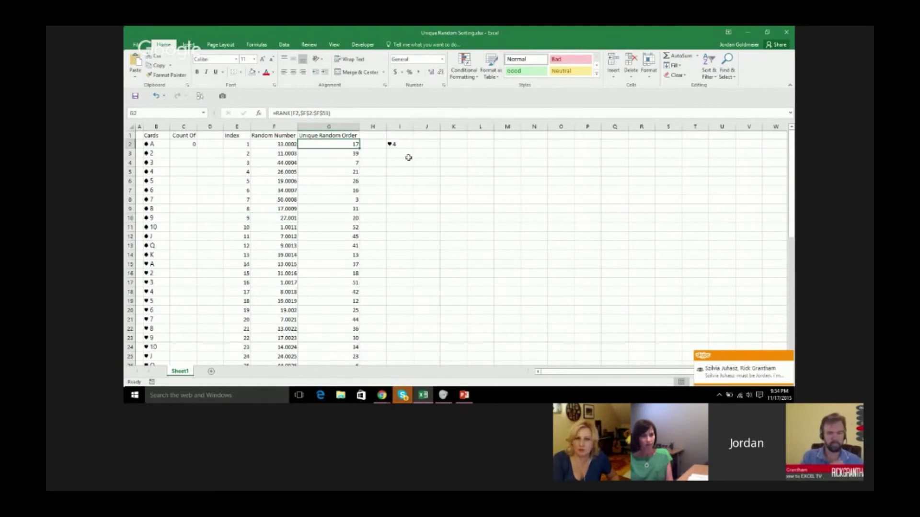
scroll(337, 274, down, 13)
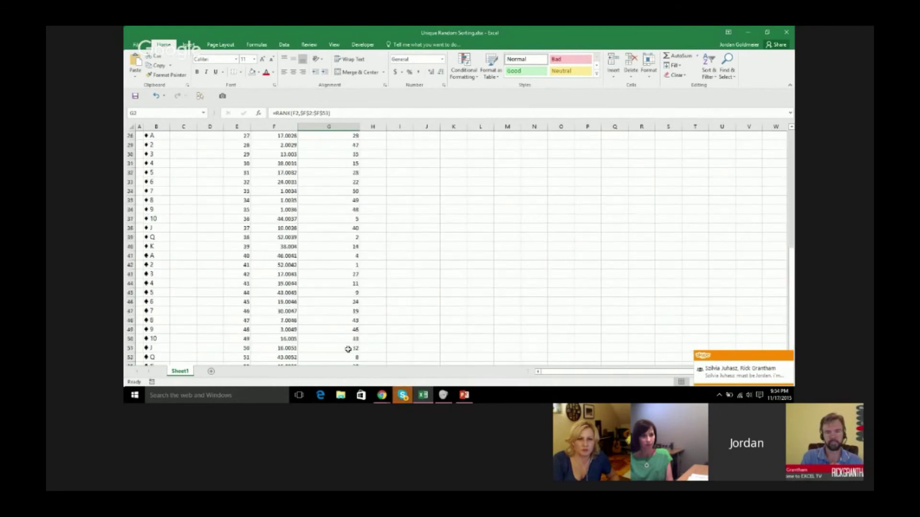
scroll(338, 274, up, 13)
Clear the faulty I2 formula and start a new =INDEX( entry
click(395, 144)
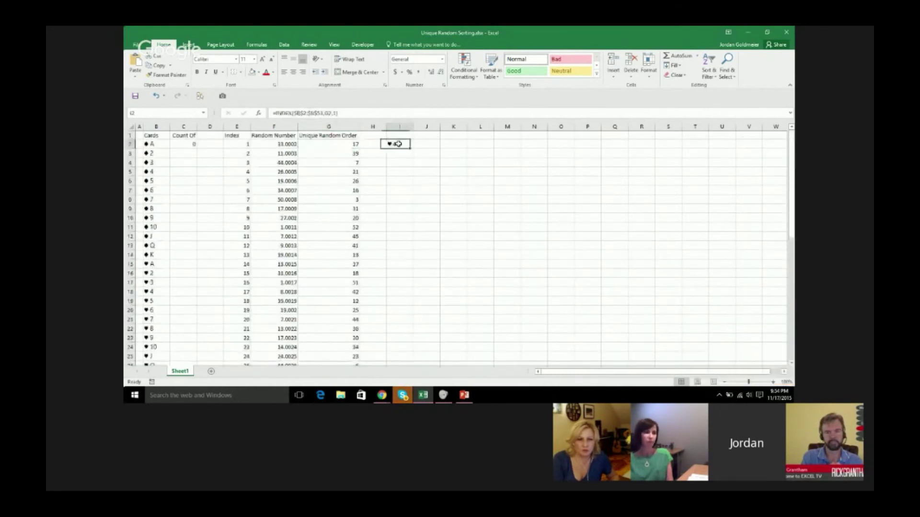
key(F2)
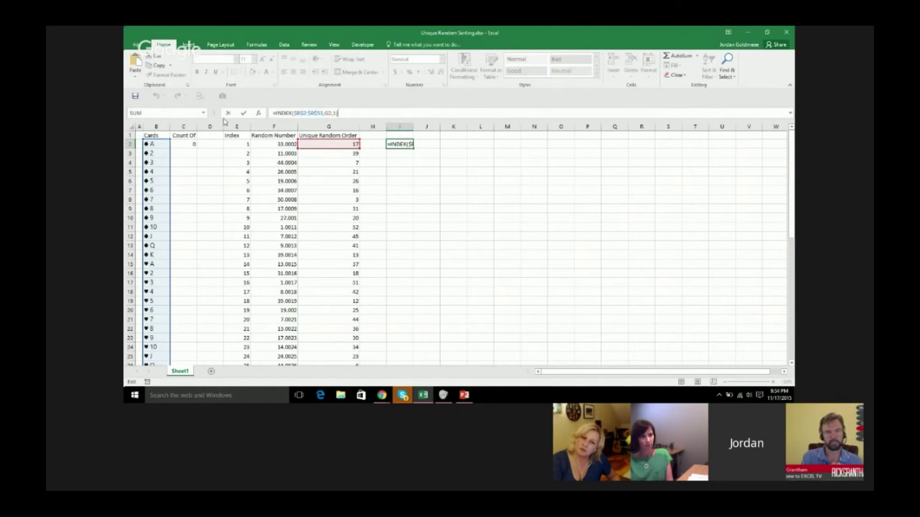
key(BackSpace)
key(BackSpace)
key(BackSpace)
key(BackSpace)
key(BackSpace)
key(BackSpace)
key(BackSpace)
key(BackSpace)
key(BackSpace)
key(BackSpace)
key(BackSpace)
key(BackSpace)
key(BackSpace)
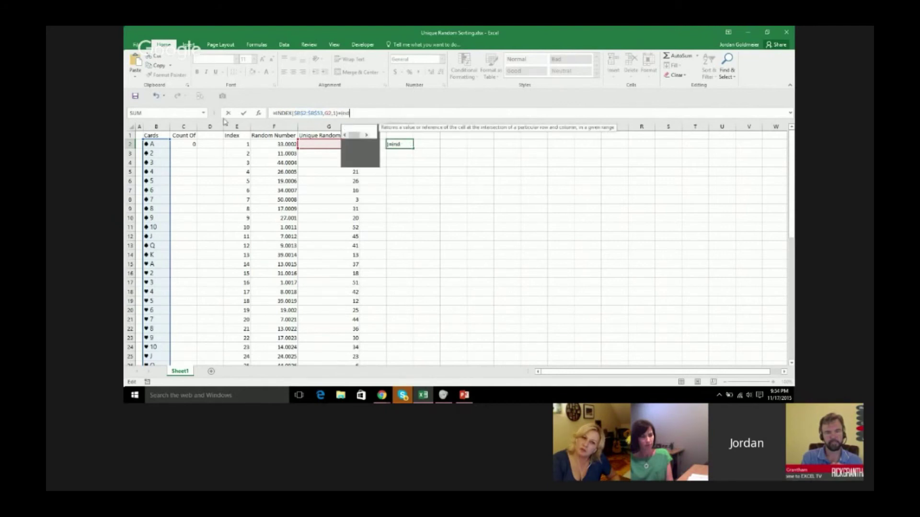
key(BackSpace)
key(BackSpace)
key(BackSpace)
key(BackSpace)
key(BackSpace)
key(BackSpace)
key(BackSpace)
key(BackSpace)
key(BackSpace)
key(BackSpace)
key(BackSpace)
text(=index()
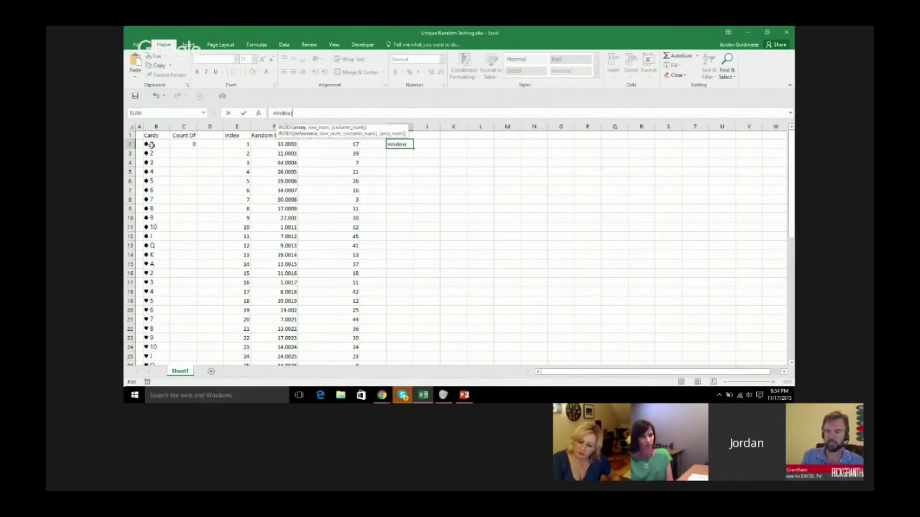
Complete =INDEX($B$2:$B$53,G2) in I2 with an absolute card range
drag(151, 144, 153, 348)
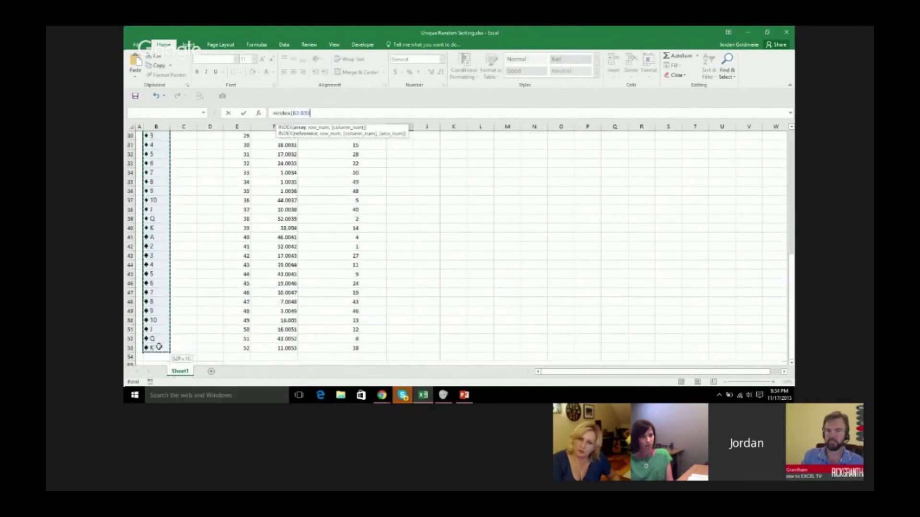
text(,)
scroll(340, 246, up, 10)
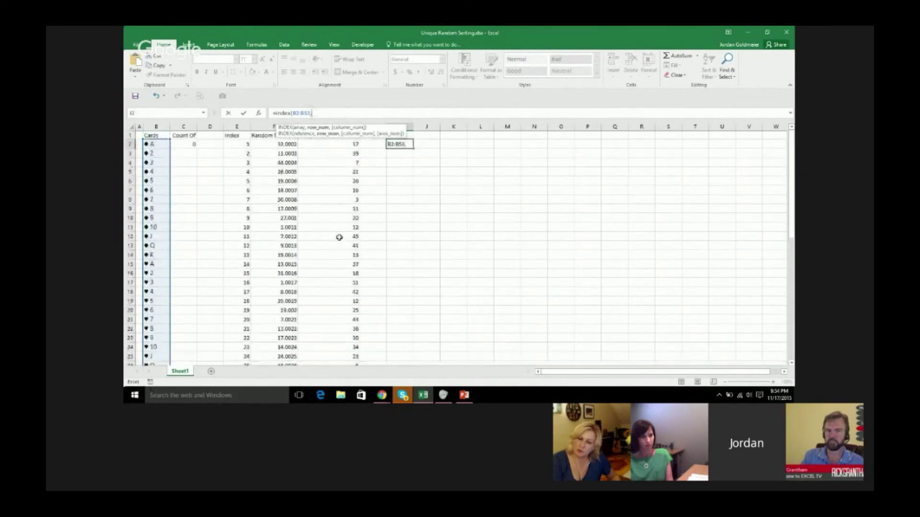
drag(311, 113, 292, 114)
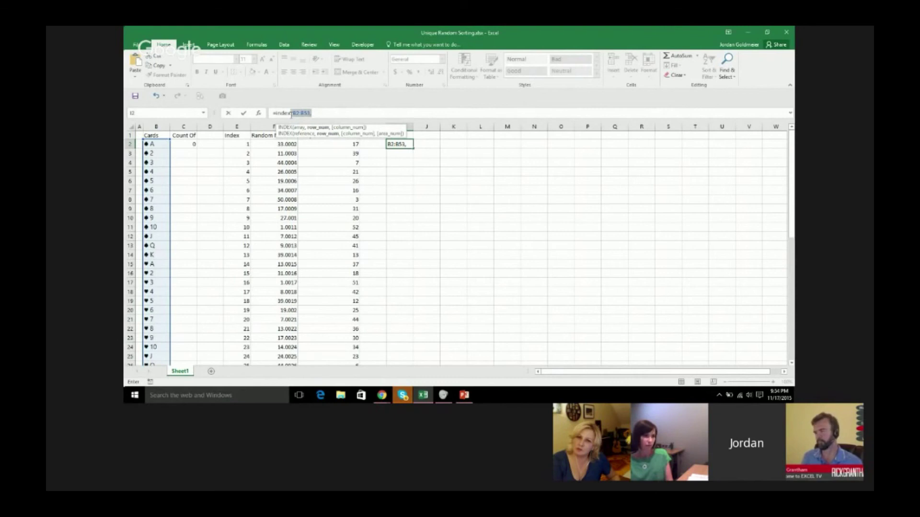
key(BackSpace)
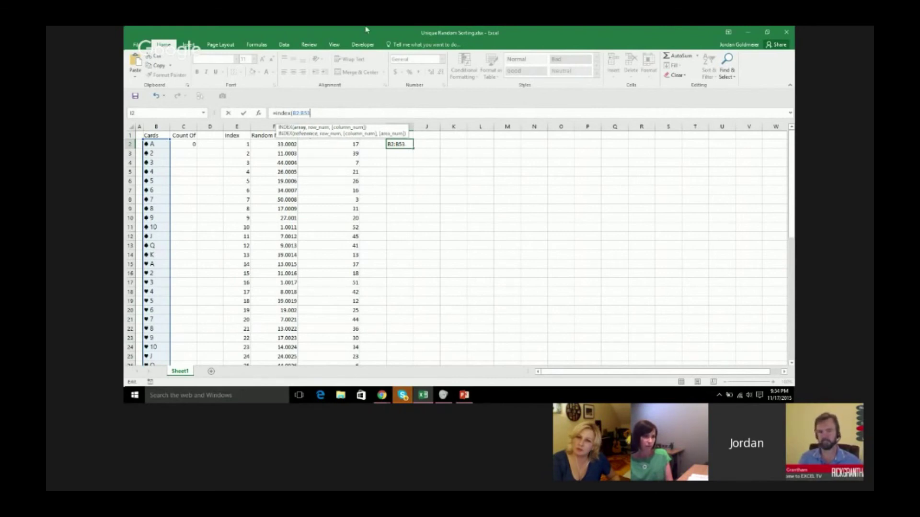
drag(335, 115, 289, 115)
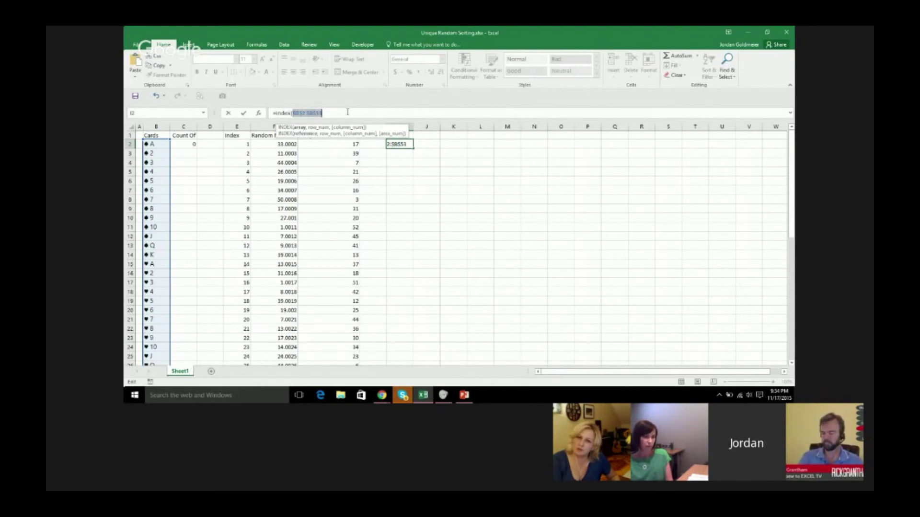
text(,)
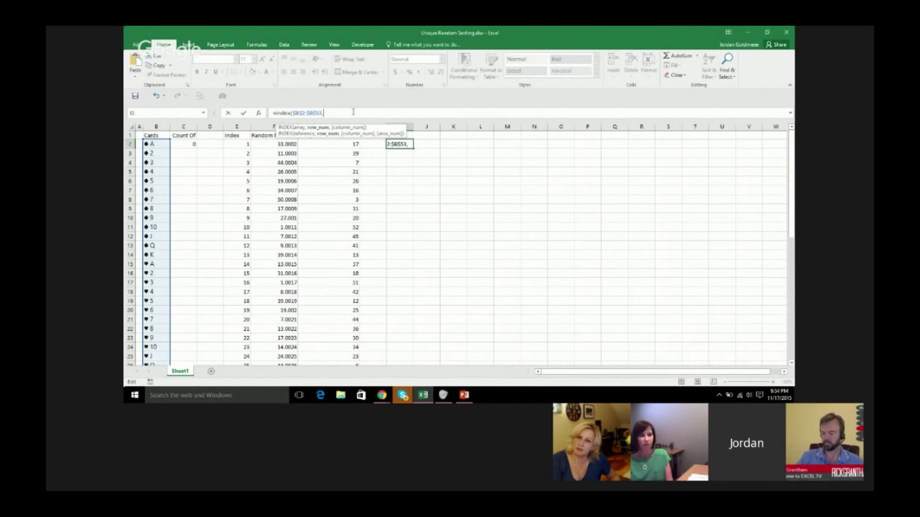
click(321, 144)
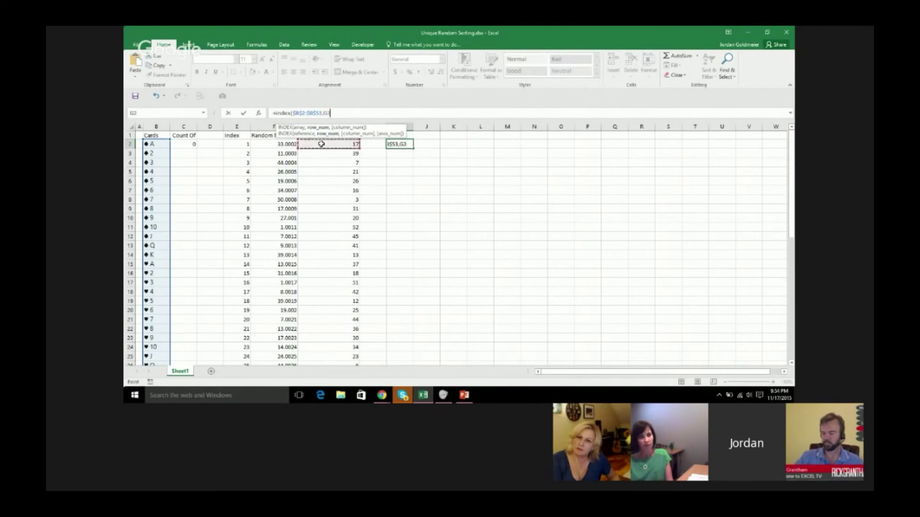
text())
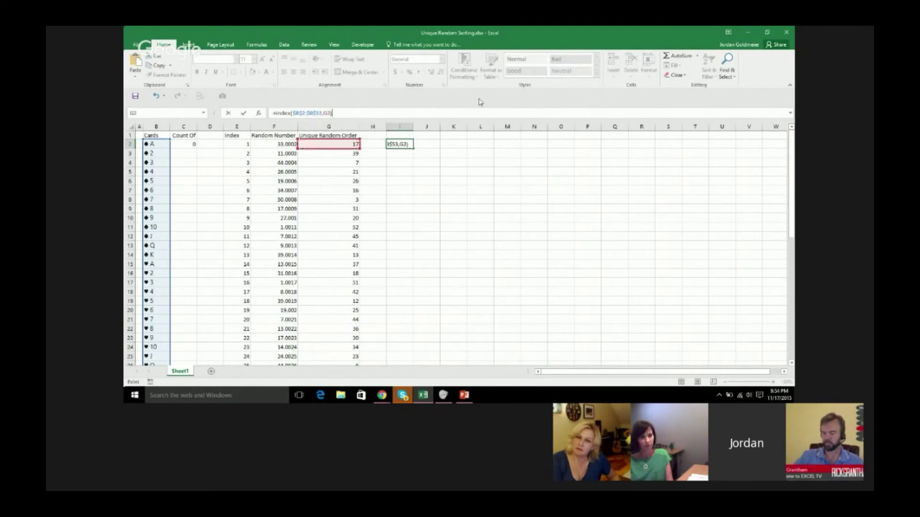
key(Return)
click(395, 146)
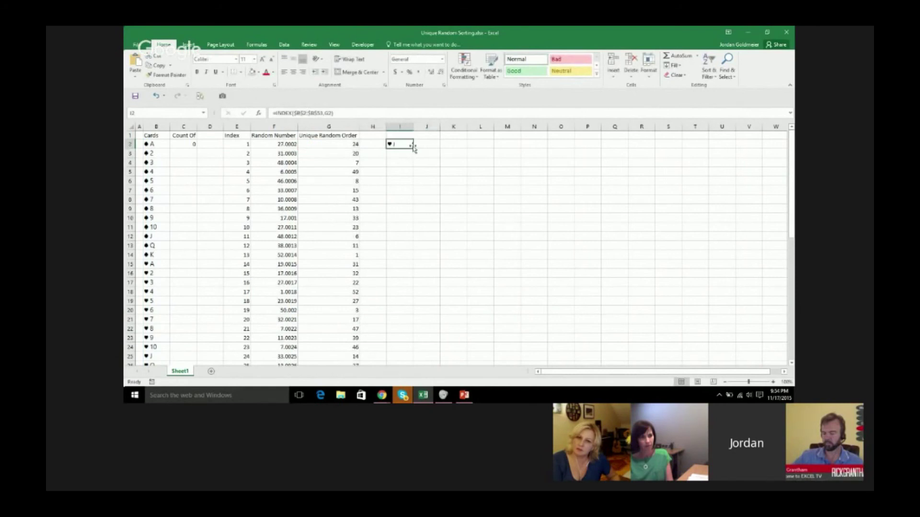
Fill the INDEX formula down to I53, then review G7's RANK and C2's COUNTIF formulas
drag(413, 148, 416, 354)
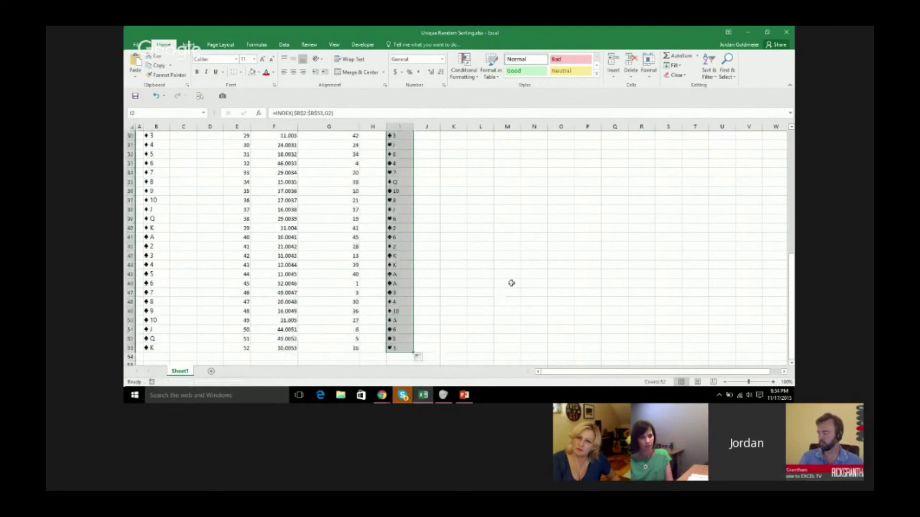
scroll(539, 234, up, 10)
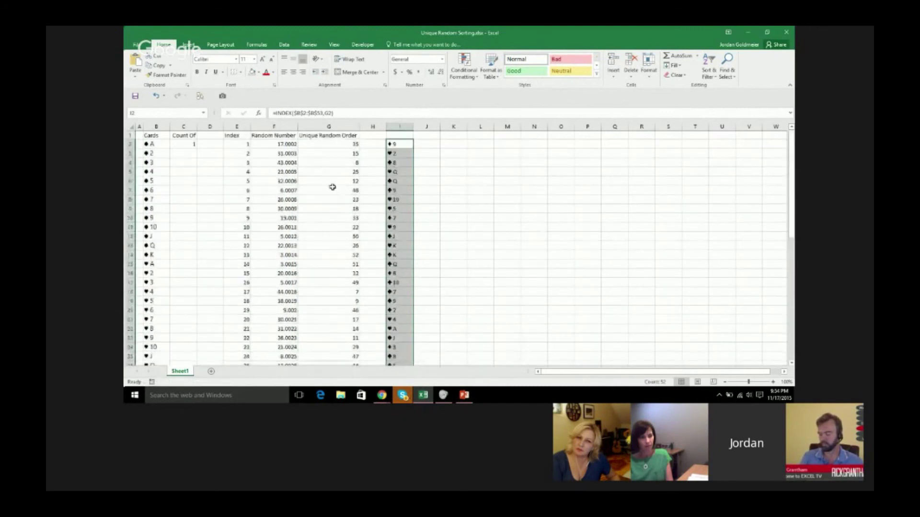
click(332, 190)
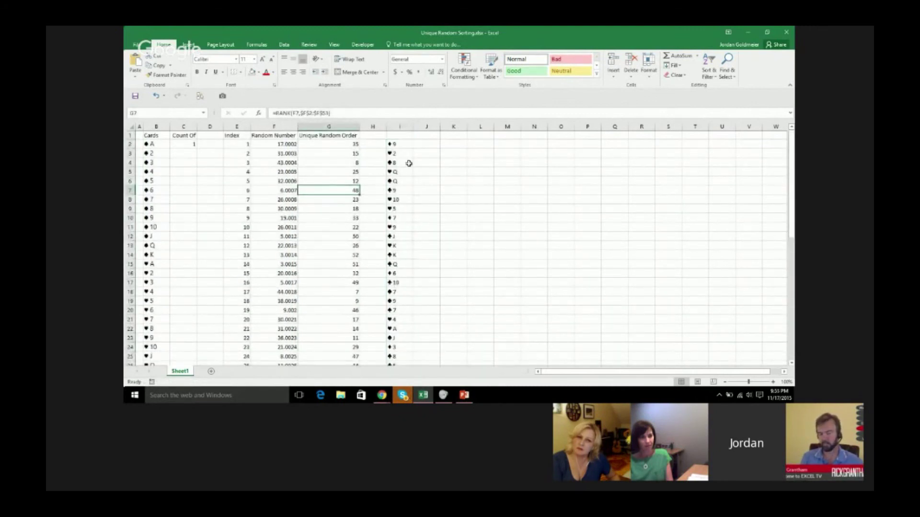
click(189, 144)
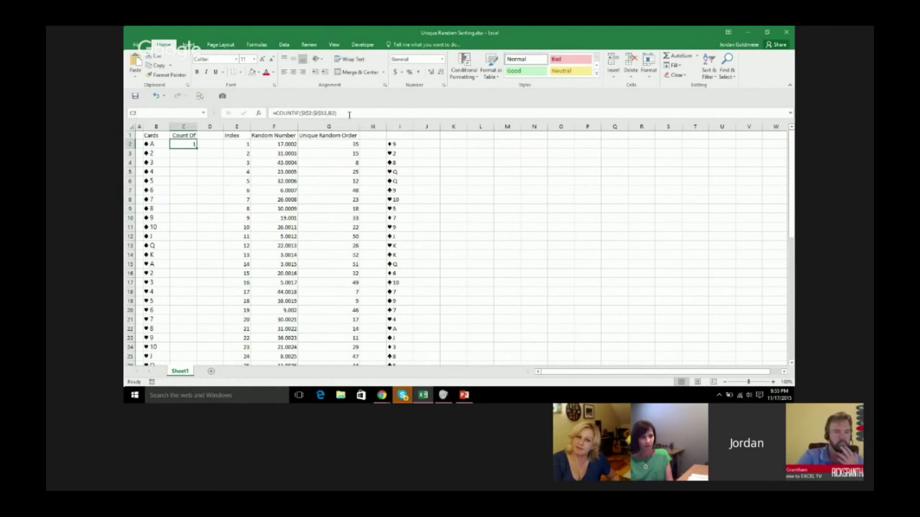
Point C2's COUNTIF formula at the shuffled range $I$2:$I$53
click(153, 144)
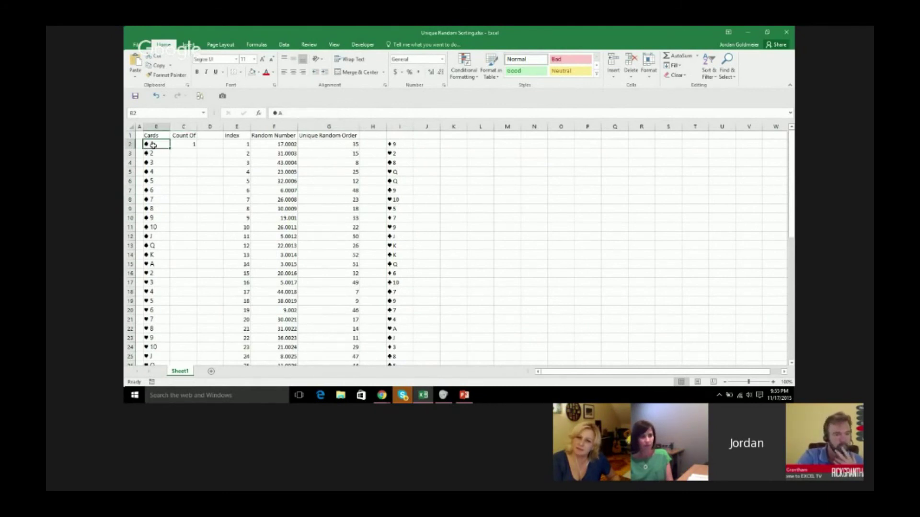
click(185, 144)
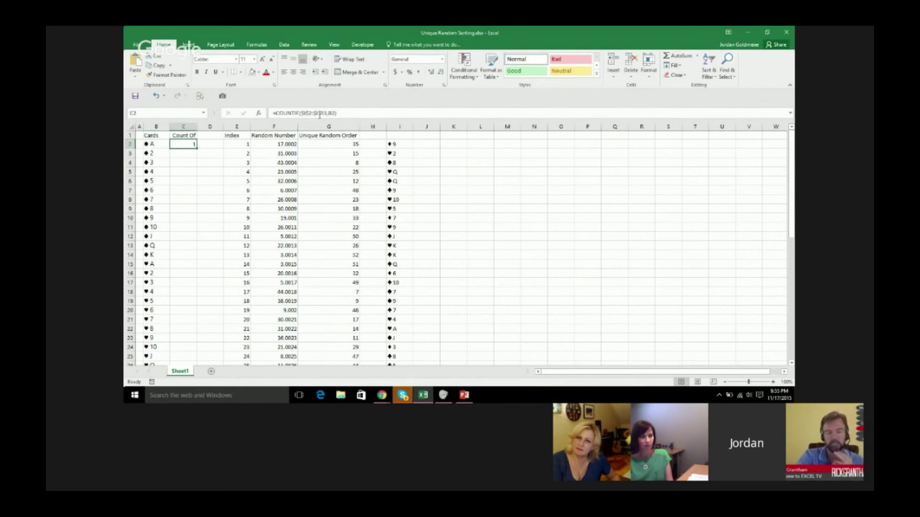
click(319, 114)
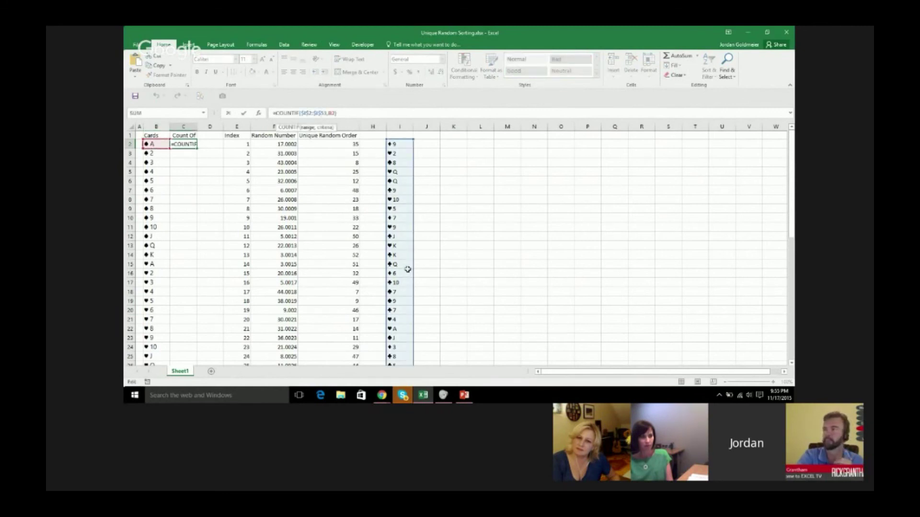
key(Return)
Copy the C2 COUNTIF down to C53 so every card shows a count of 1
click(188, 143)
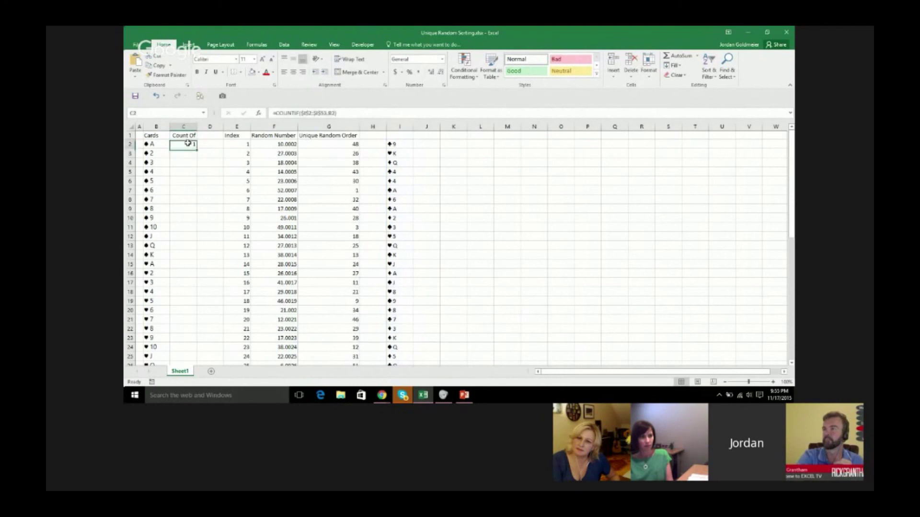
double_click(196, 149)
scroll(189, 191, down, 15)
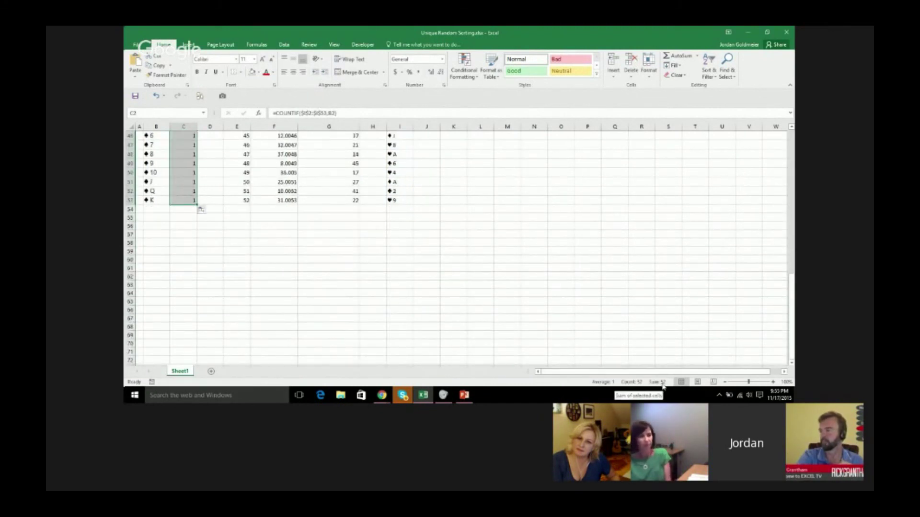
scroll(401, 319, up, 13)
scroll(392, 207, up, 2)
click(437, 199)
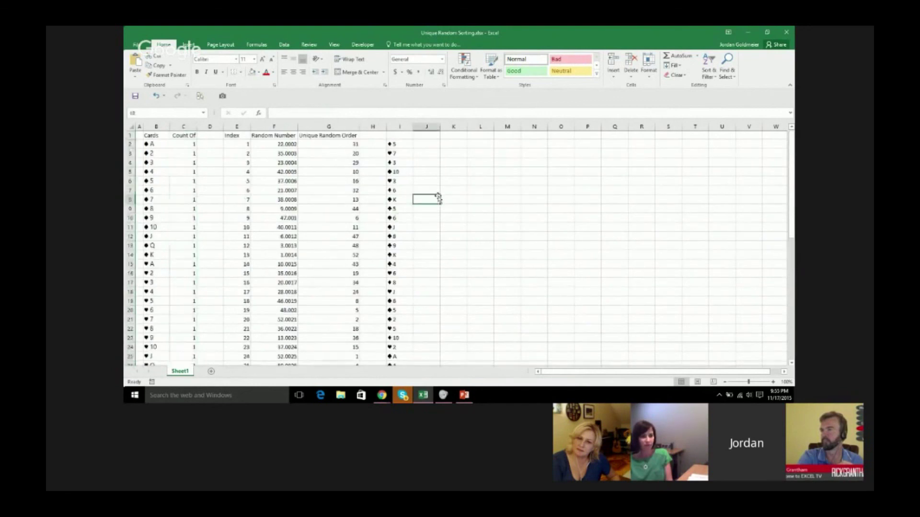
Recalculate with F9 twice to reshuffle the cards in column I
key(F9)
key(F9)
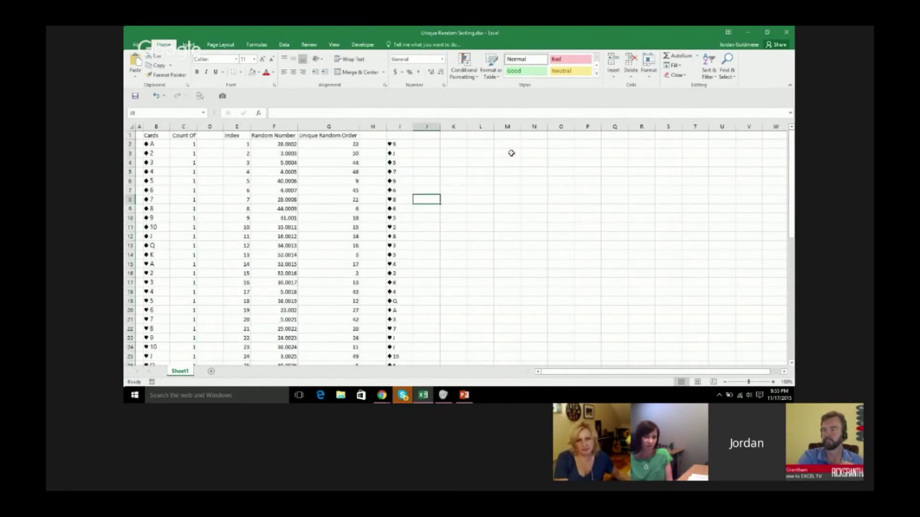
key(F9)
key(F9)
key(F9)
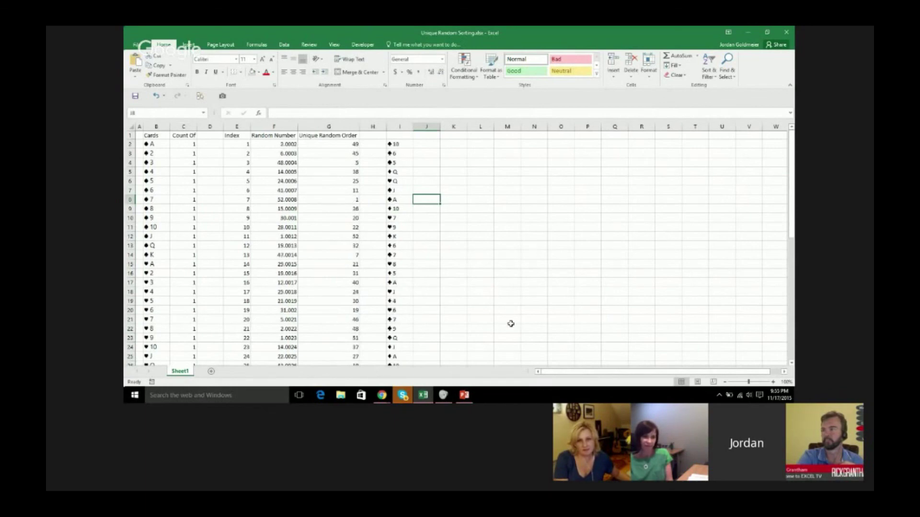